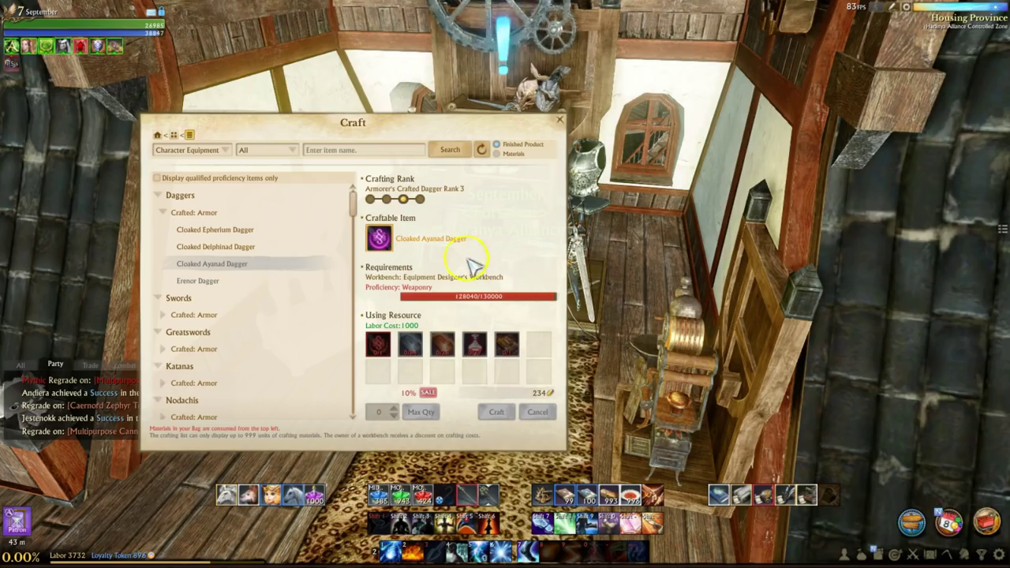
# Close the Craft window and open the Folio with the Character Equipment recipe list
pyautogui.moveTo(383, 241)
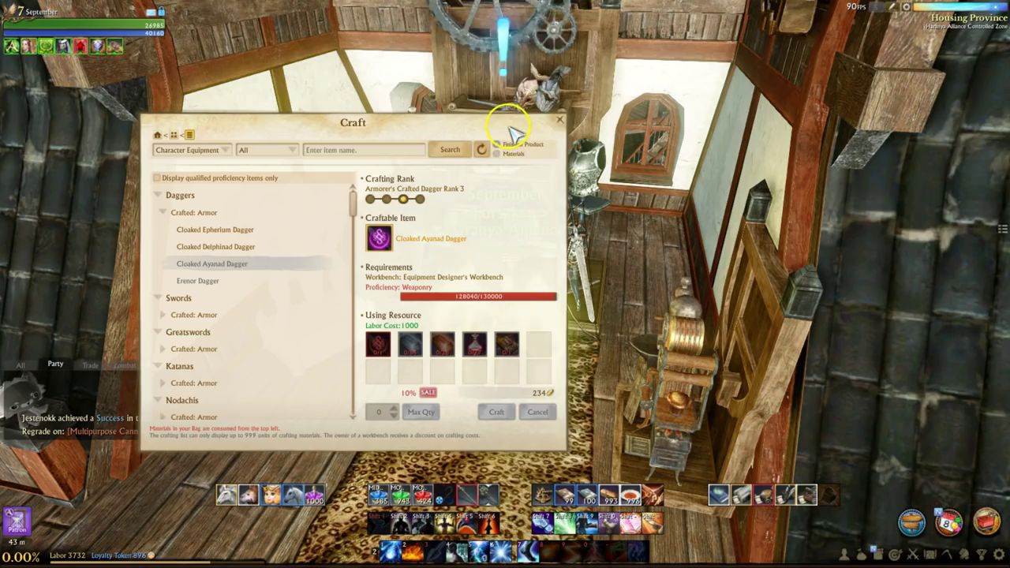
pyautogui.click(559, 119)
pyautogui.scroll(-10, 555, 150)
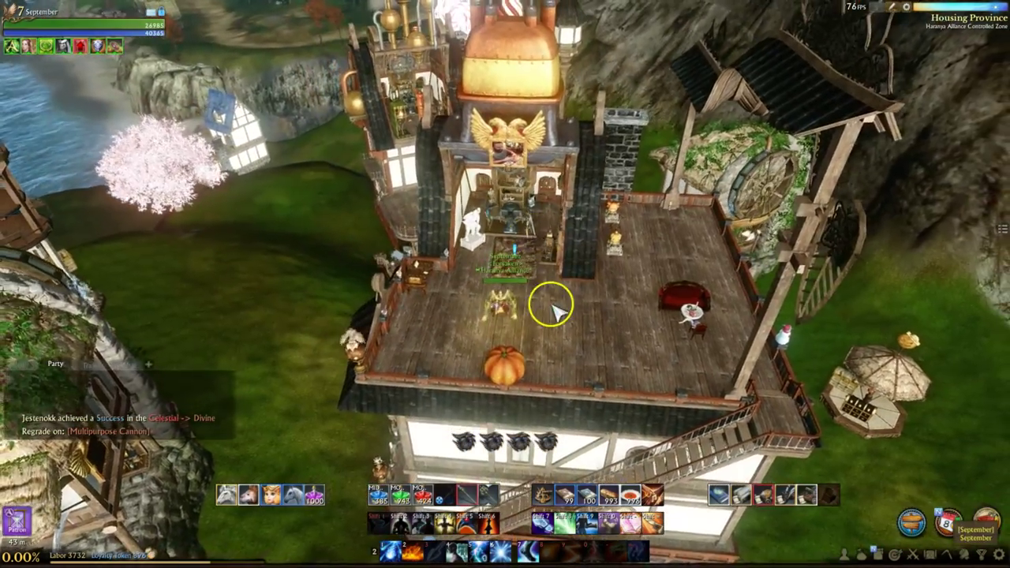
pyautogui.scroll(10, 553, 309)
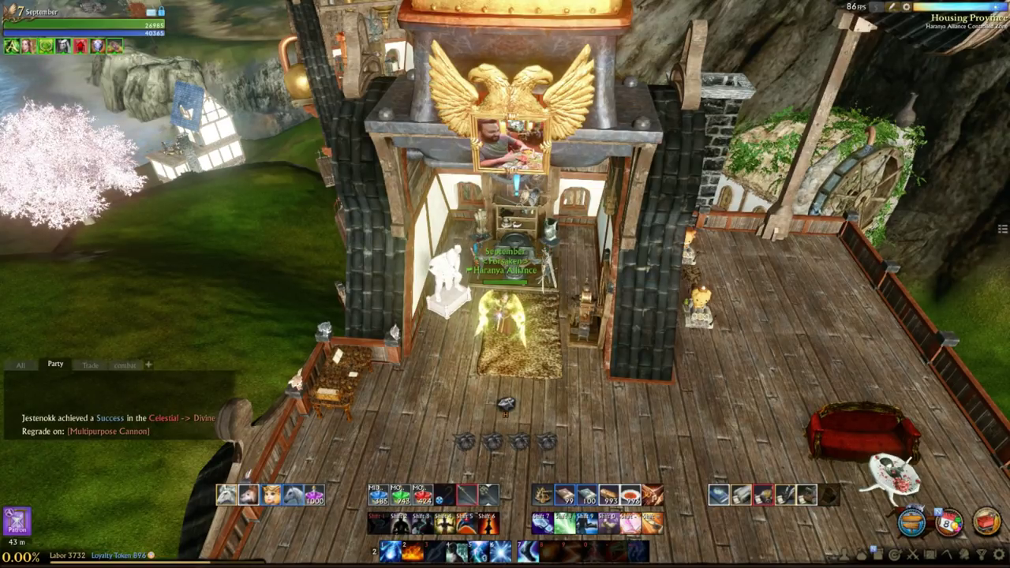
pyautogui.click(913, 519)
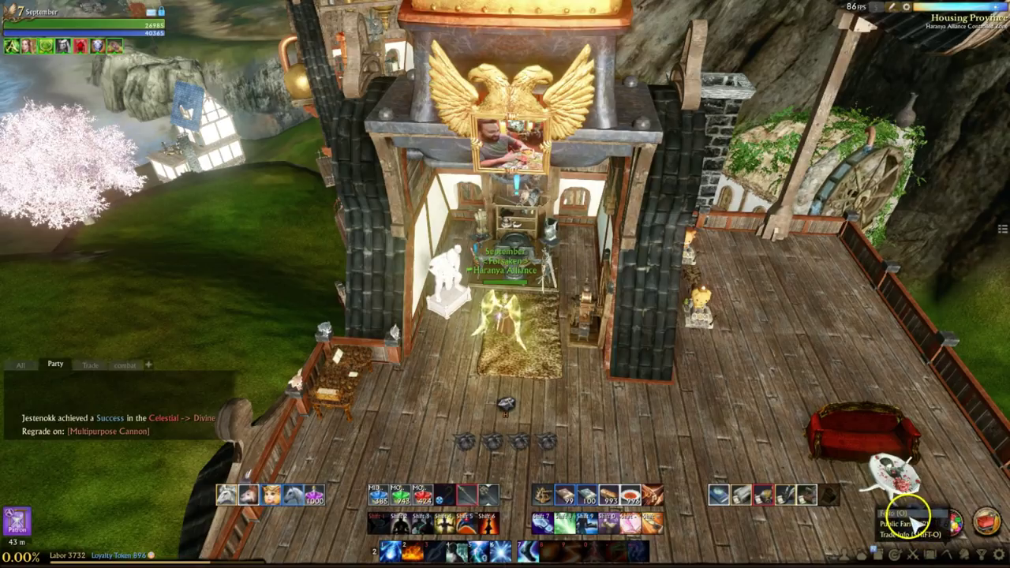
pyautogui.click(907, 515)
pyautogui.click(468, 188)
pyautogui.click(487, 278)
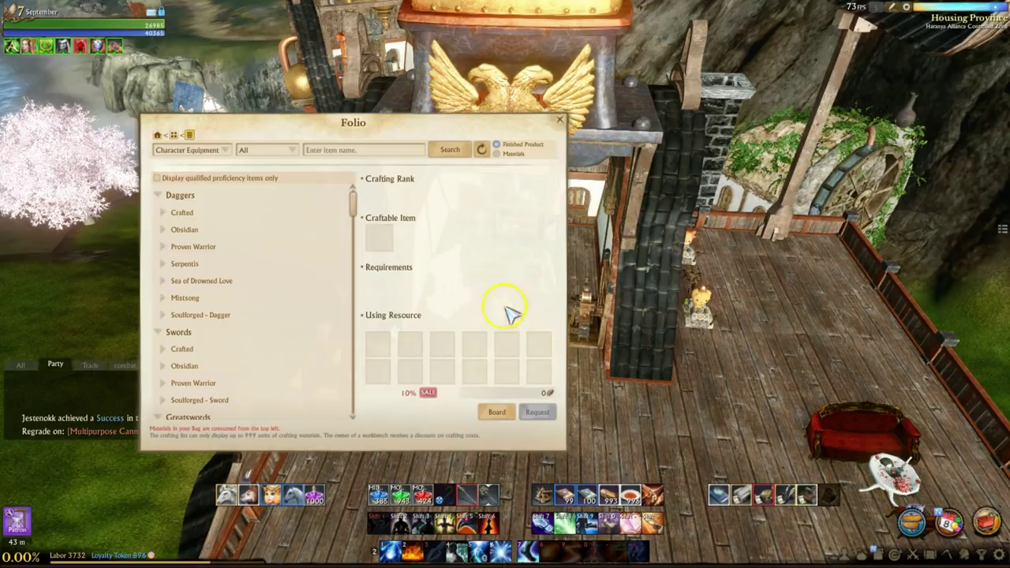
# Expand the Crafted daggers and view the Cloaked Magnificent, Cloaked Epherium and Cloaked Delphinad Dagger recipes
pyautogui.click(248, 215)
pyautogui.click(255, 230)
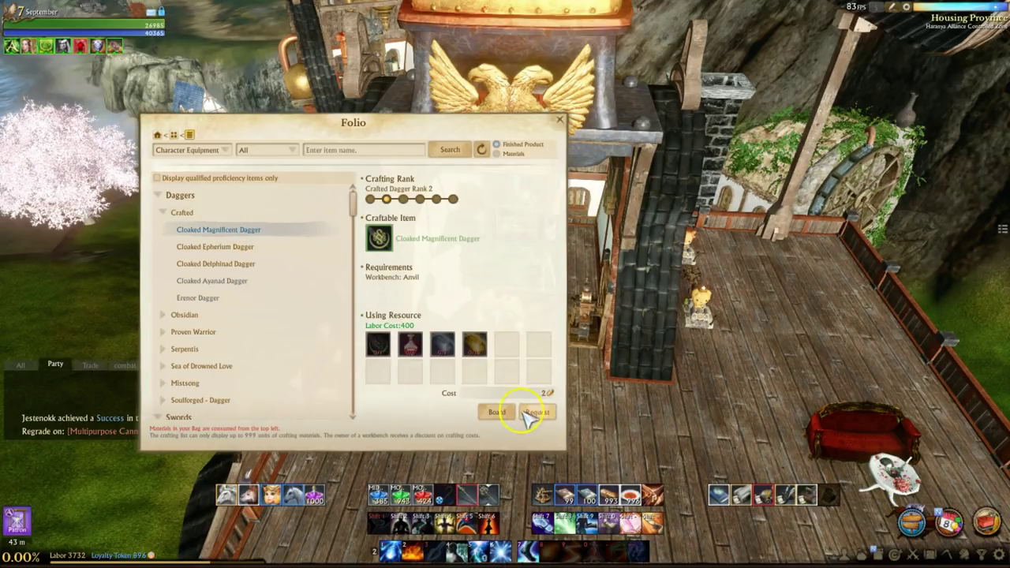
pyautogui.click(272, 246)
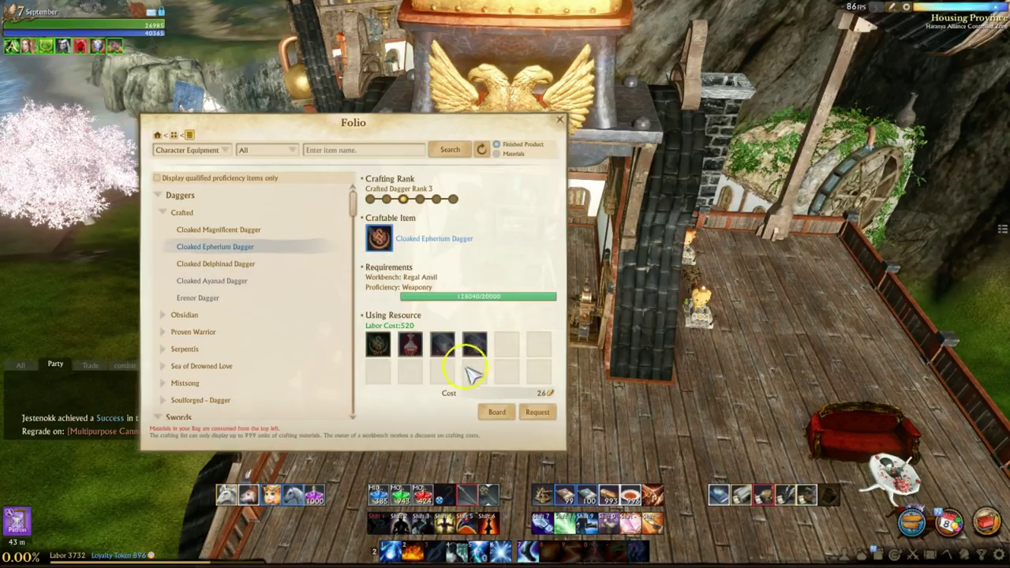
pyautogui.moveTo(449, 360)
pyautogui.click(255, 264)
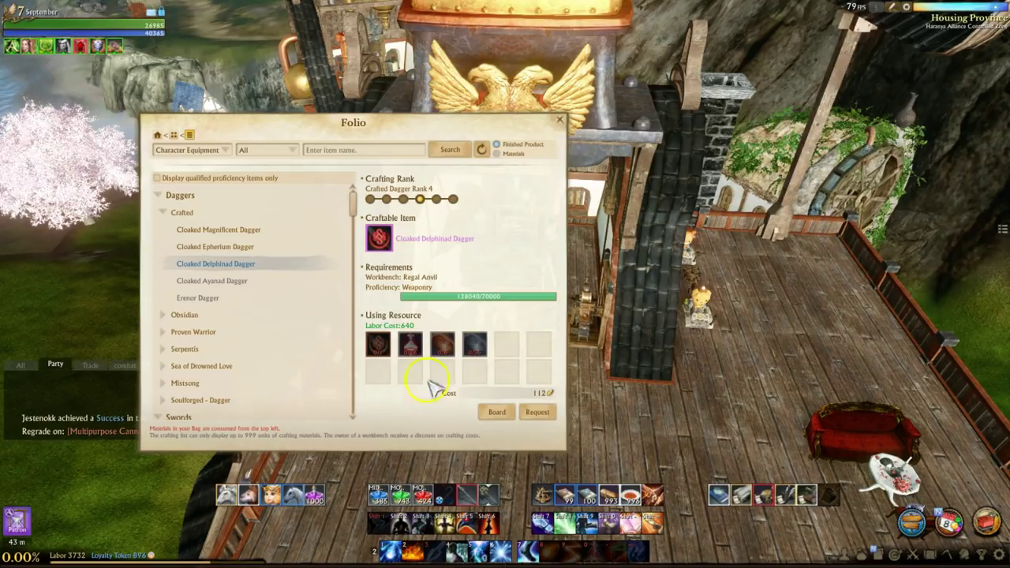
# Close the Folio, open the crafting window at the Equipment Designer's Workbench and view the Cloaked Epherium Helm recipe under Plate Armor
pyautogui.click(561, 120)
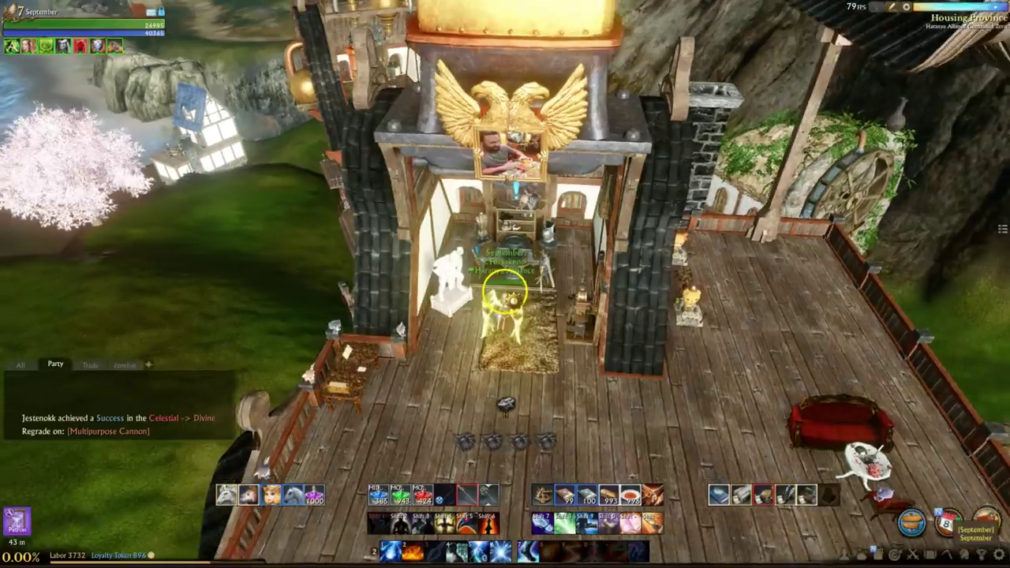
pyautogui.scroll(-5, 509, 284)
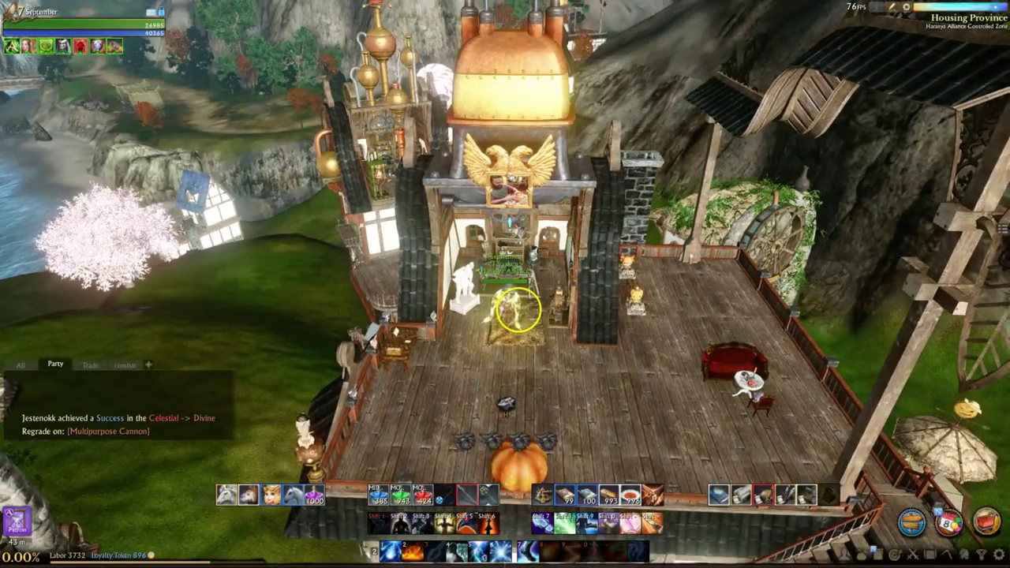
pyautogui.scroll(3, 517, 310)
pyautogui.rightClick(517, 304)
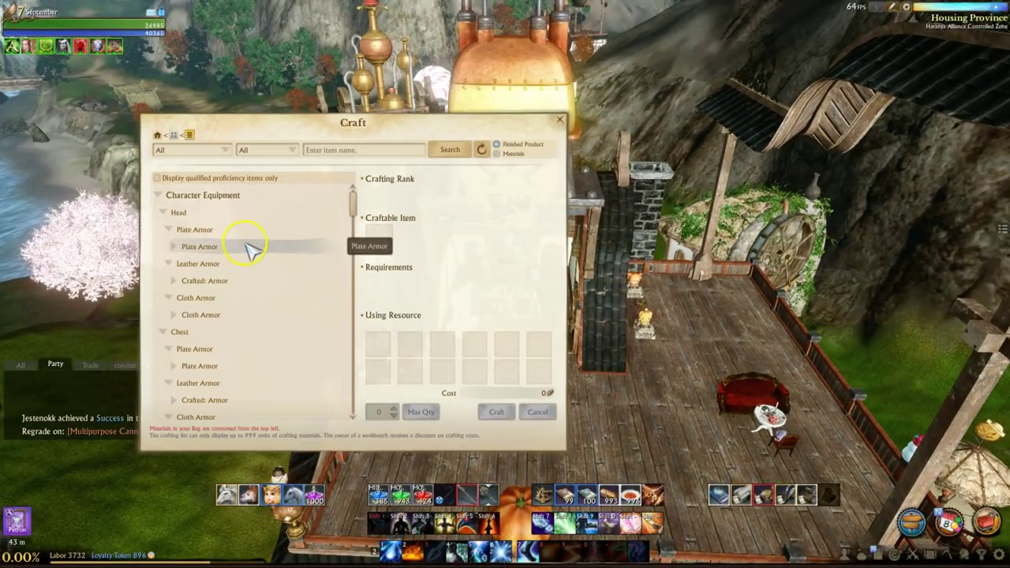
pyautogui.click(248, 247)
pyautogui.click(259, 264)
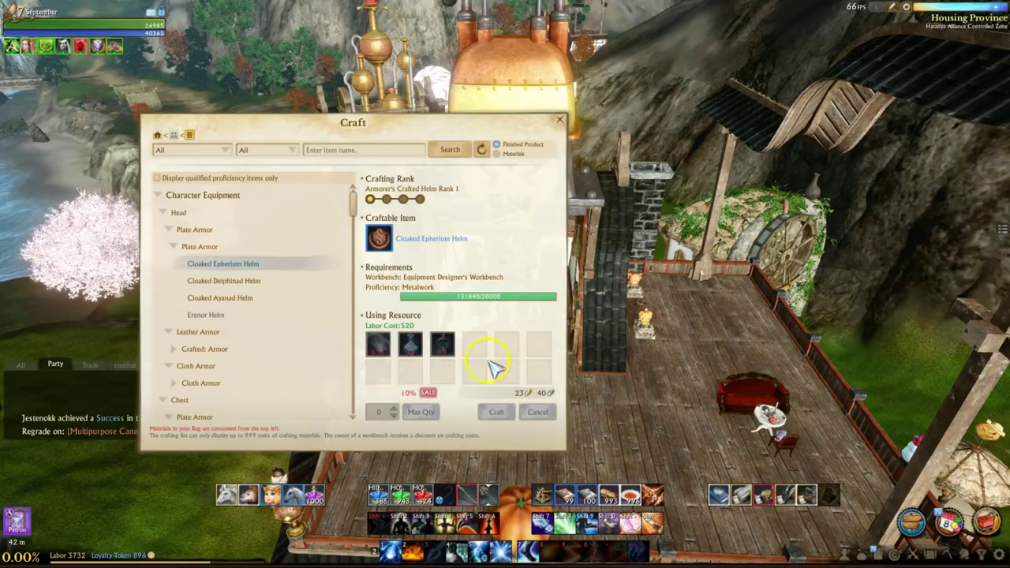
# Switch to Erenor-Combined-4dot5-work.ods in OpenOffice Calc and select the Epherium Total Cost values under Upgrade via Armor House
pyautogui.hotkey('alt', 'Tab')
pyautogui.scroll(-3, 550, 460)
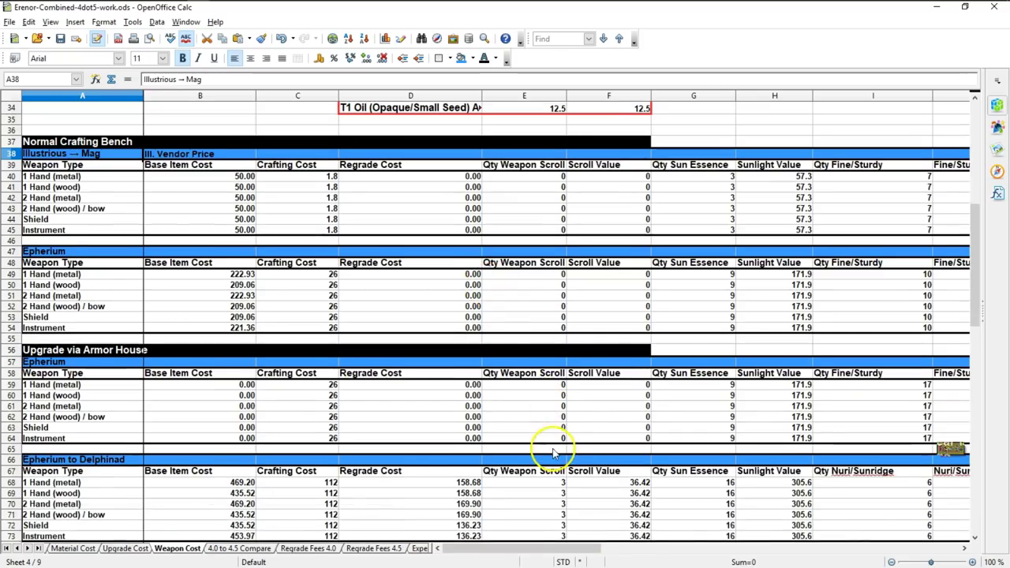
pyautogui.moveTo(447, 550); pyautogui.dragTo(615, 546)
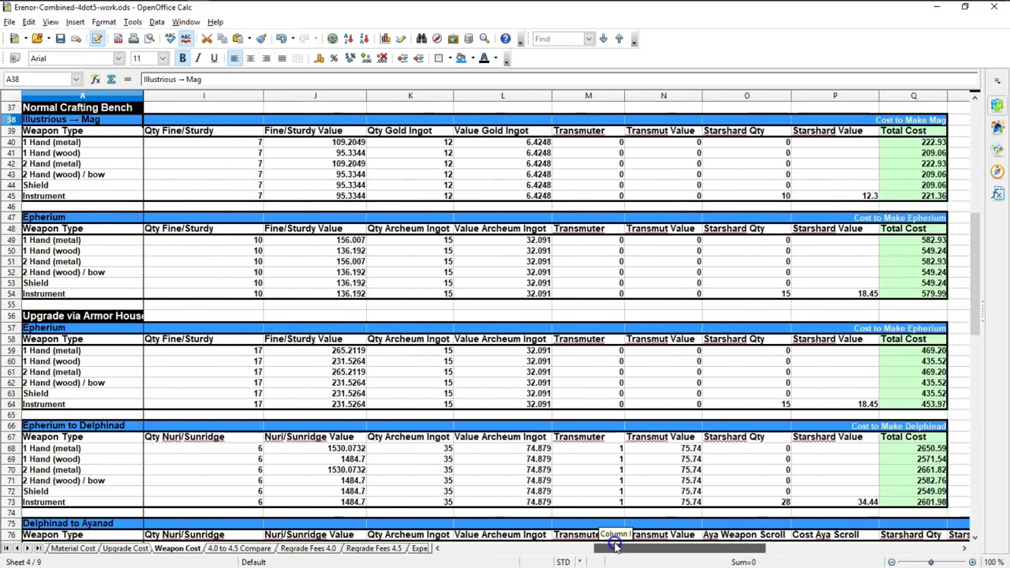
pyautogui.click(70, 318)
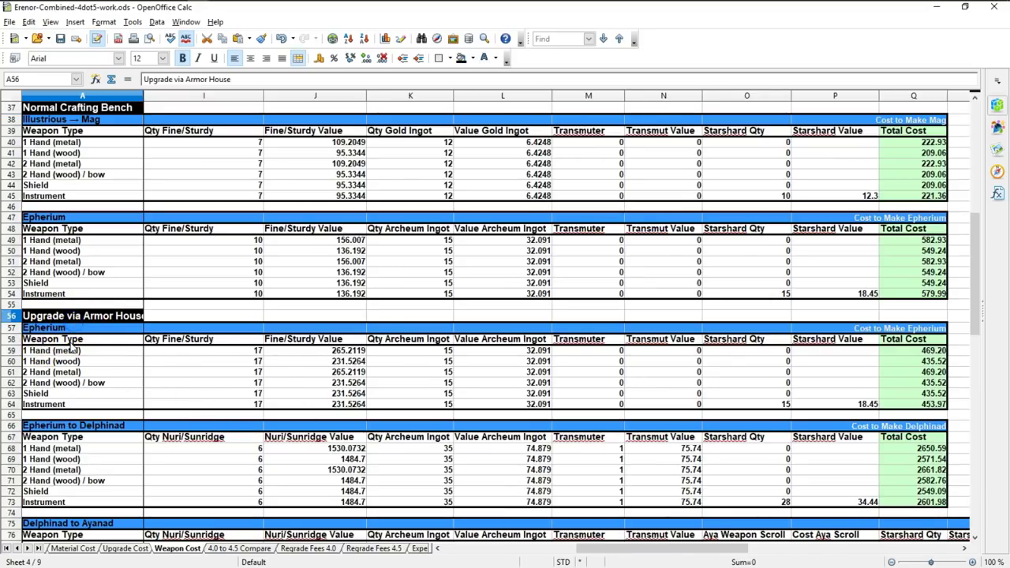
pyautogui.moveTo(925, 357); pyautogui.dragTo(920, 404)
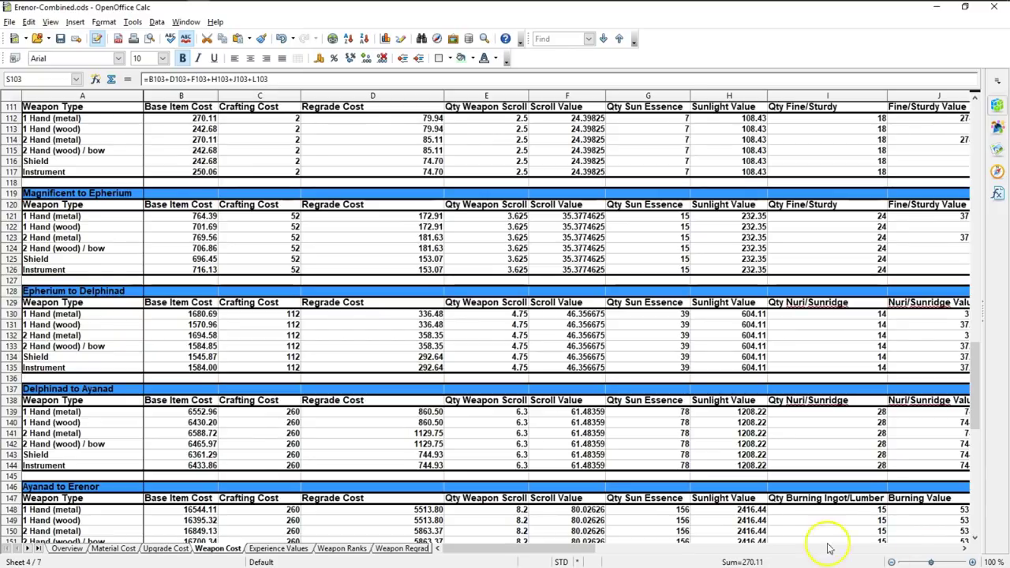
# In Erenor-Combined.ods, select the Magnificent to Epherium Total Cost values in Q121:Q126 of the Weapon Cost sheet
pyautogui.click(876, 412)
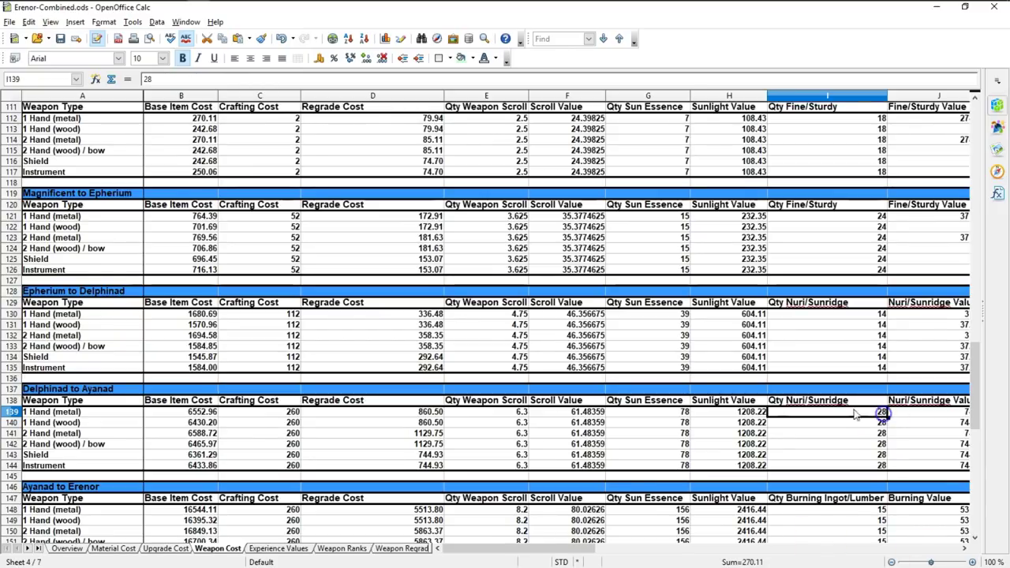
pyautogui.moveTo(533, 549); pyautogui.dragTo(698, 550)
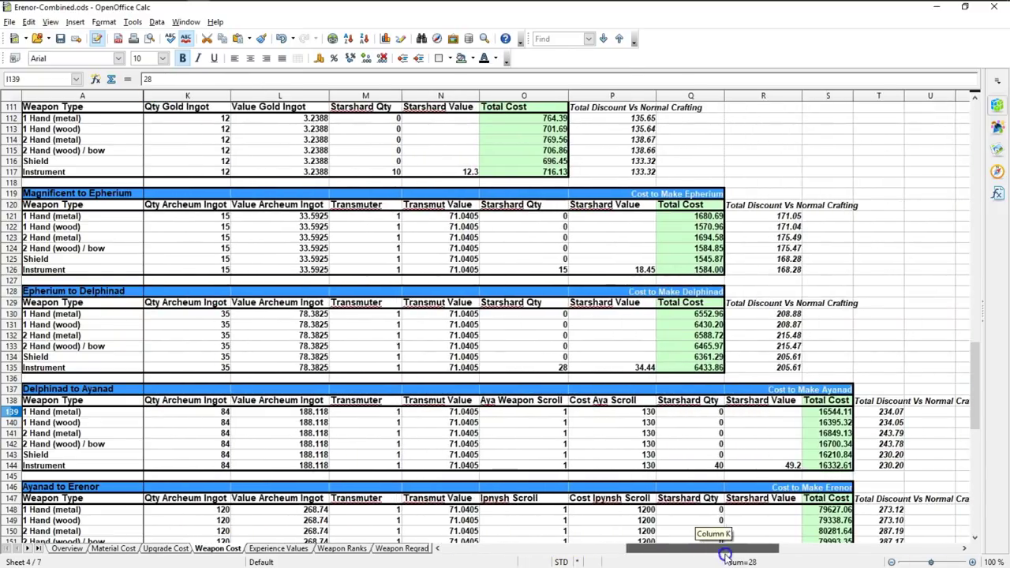
pyautogui.moveTo(695, 215); pyautogui.dragTo(700, 270)
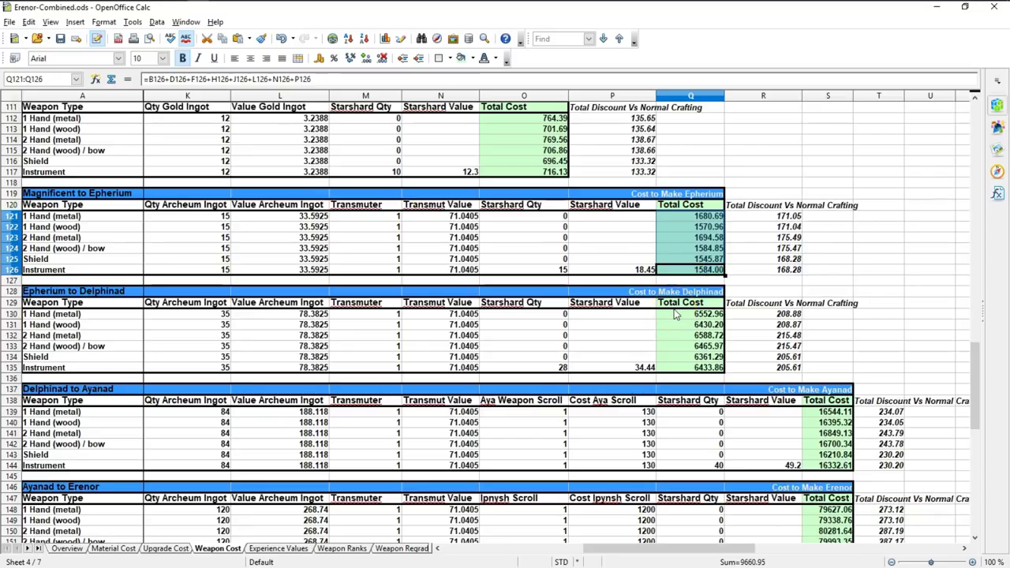
# Switch to Erenor-Combined-4dot5-work.ods and select the Epherium to Delphinad Total Cost values in Q68:Q73
pyautogui.hotkey('alt', 'Tab')
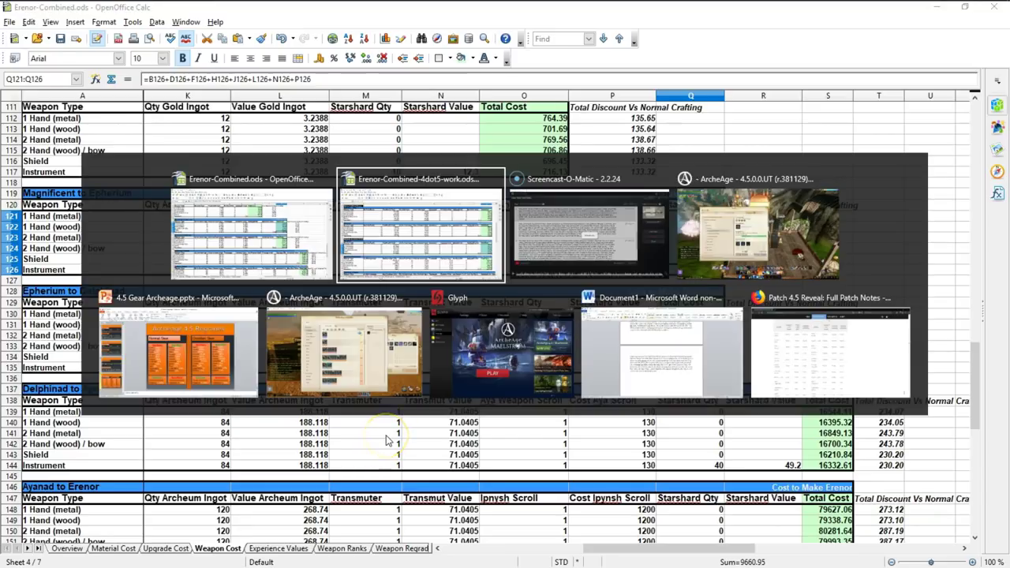
pyautogui.moveTo(912, 451); pyautogui.dragTo(908, 504)
pyautogui.scroll(-1, 823, 413)
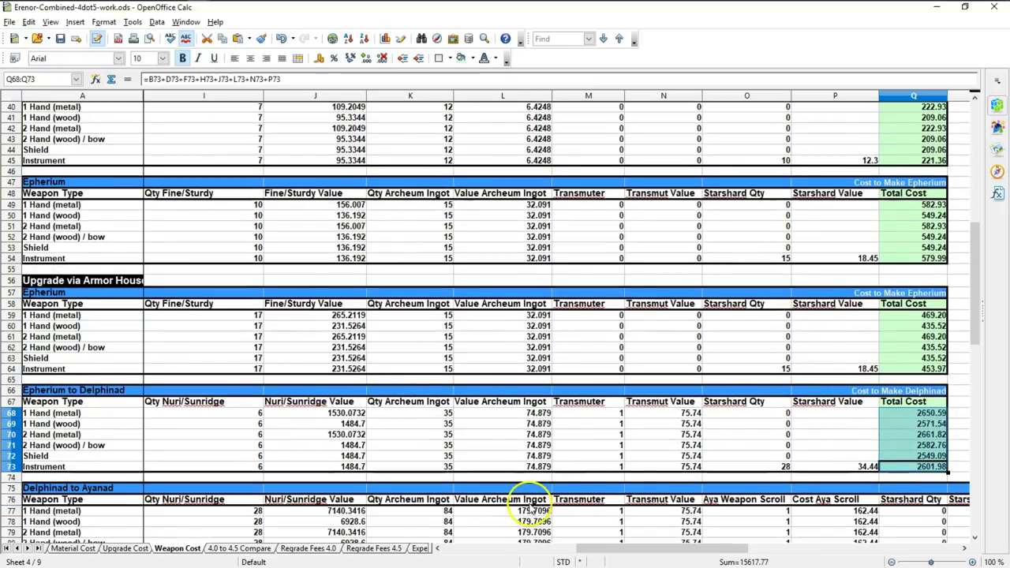
# Return to Erenor-Combined.ods and select the Epherium to Delphinad Total Cost values in Q130:Q135 for comparison
pyautogui.hotkey('alt', 'Tab')
pyautogui.moveTo(701, 314); pyautogui.dragTo(701, 371)
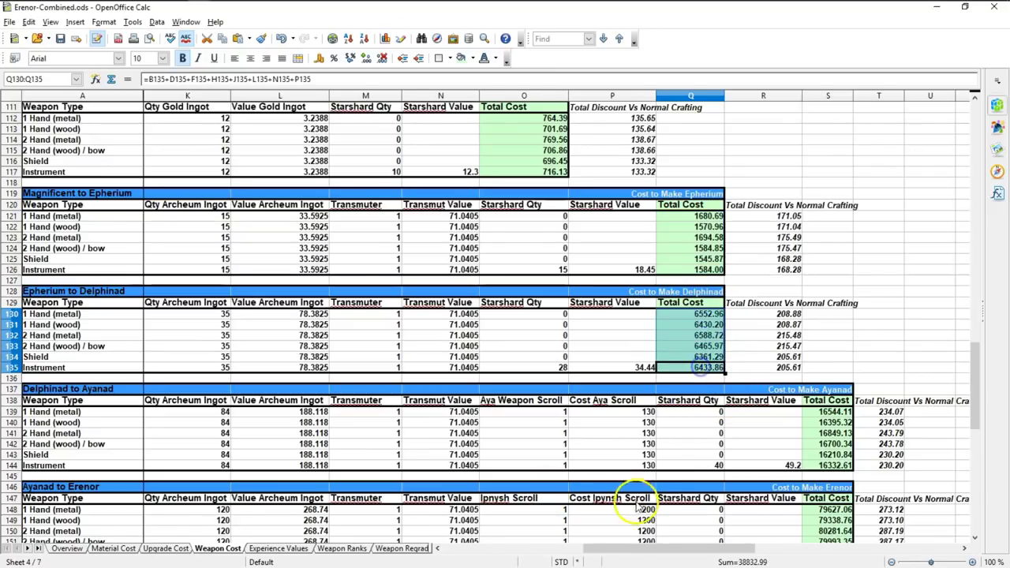
pyautogui.scroll(-2, 732, 470)
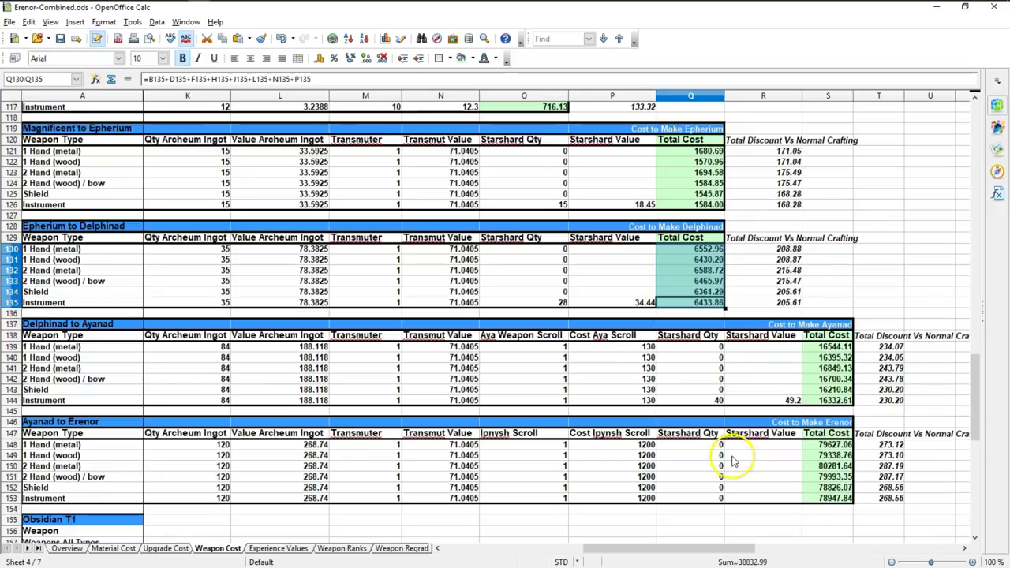
# Switch to Erenor-Combined-4dot5-work.ods and select the Delphinad to Ayanad Total Cost values in S77:S82
pyautogui.hotkey('alt', 'Tab')
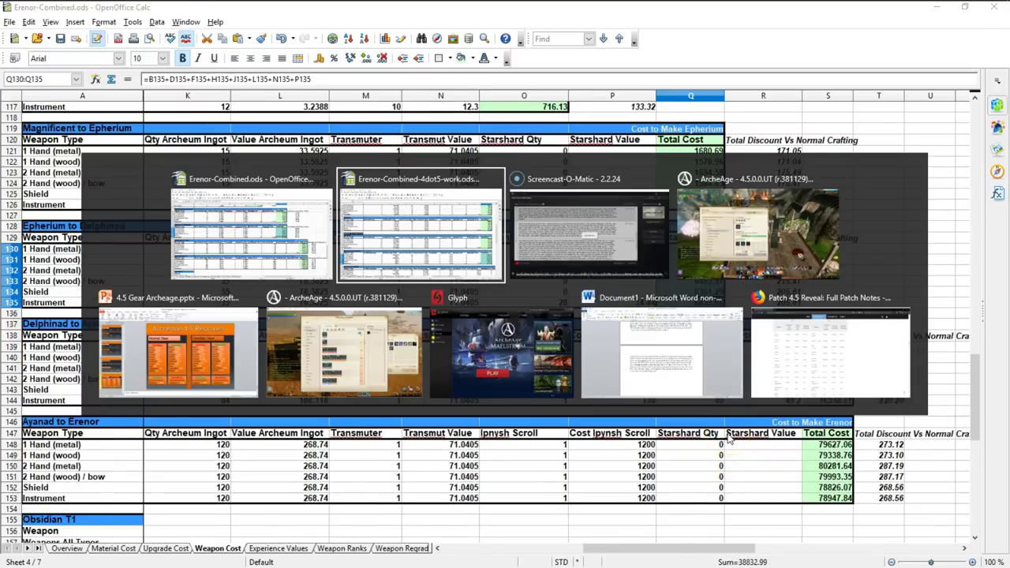
pyautogui.scroll(-2, 906, 427)
pyautogui.moveTo(642, 548); pyautogui.dragTo(711, 502)
pyautogui.moveTo(738, 446); pyautogui.dragTo(728, 498)
pyautogui.scroll(-1, 677, 456)
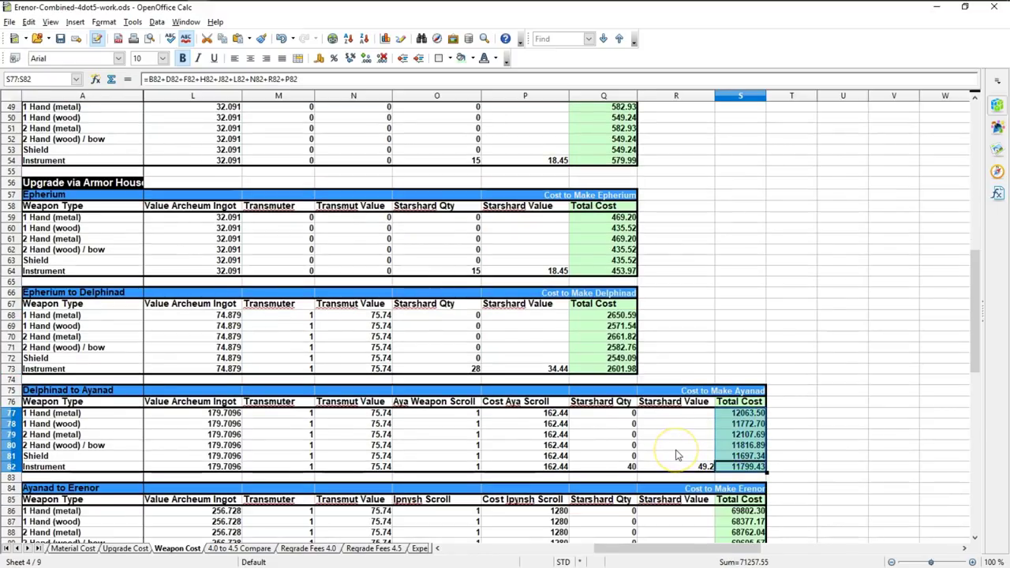
# Return to Erenor-Combined.ods and select the Delphinad to Ayanad Total Cost values in S139:S144
pyautogui.hotkey('alt', 'Tab')
pyautogui.moveTo(832, 349); pyautogui.dragTo(829, 400)
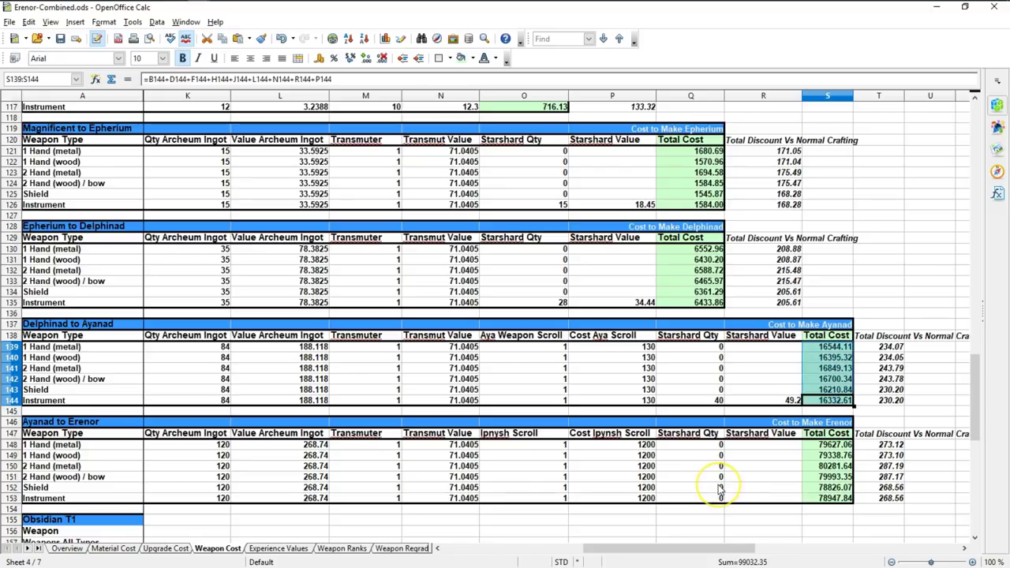
pyautogui.click(738, 539)
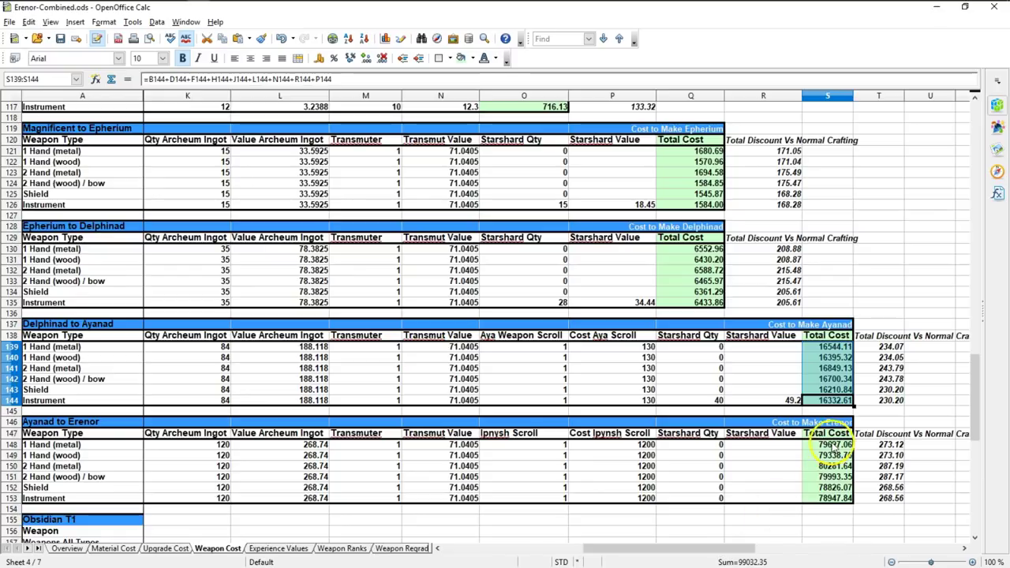
# Open the Upgrade Cost sheet of Erenor-Combined.ods and select the costs to craft each Erenor weapon in B4:B9
pyautogui.moveTo(715, 545); pyautogui.dragTo(550, 547)
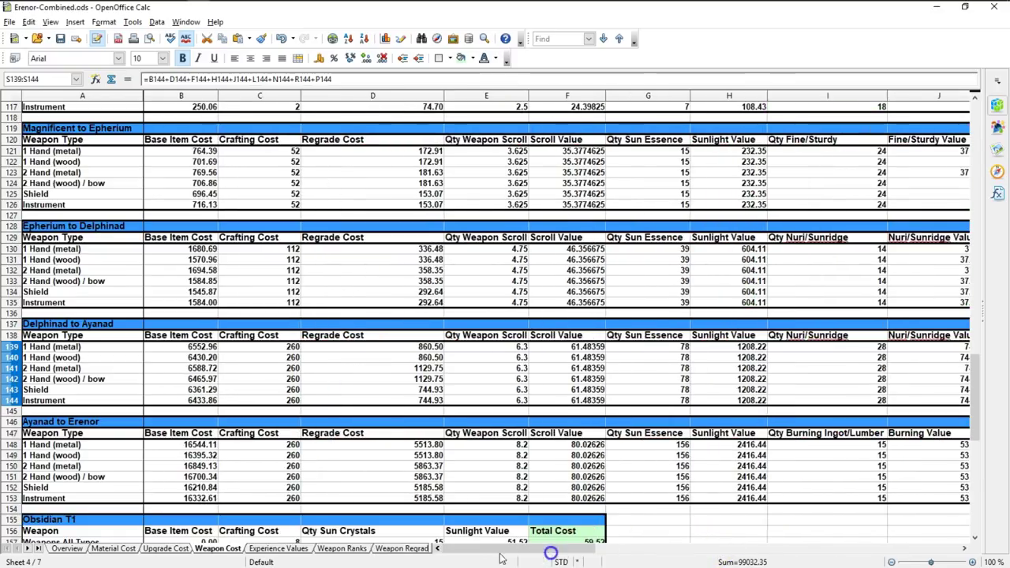
pyautogui.click(154, 551)
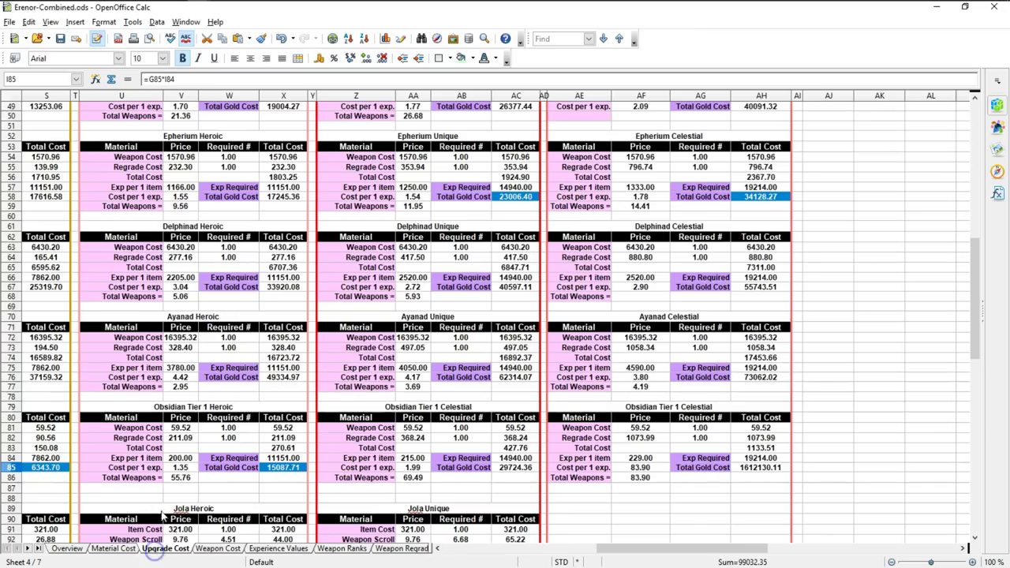
pyautogui.scroll(10, 237, 418)
pyautogui.scroll(4, 335, 441)
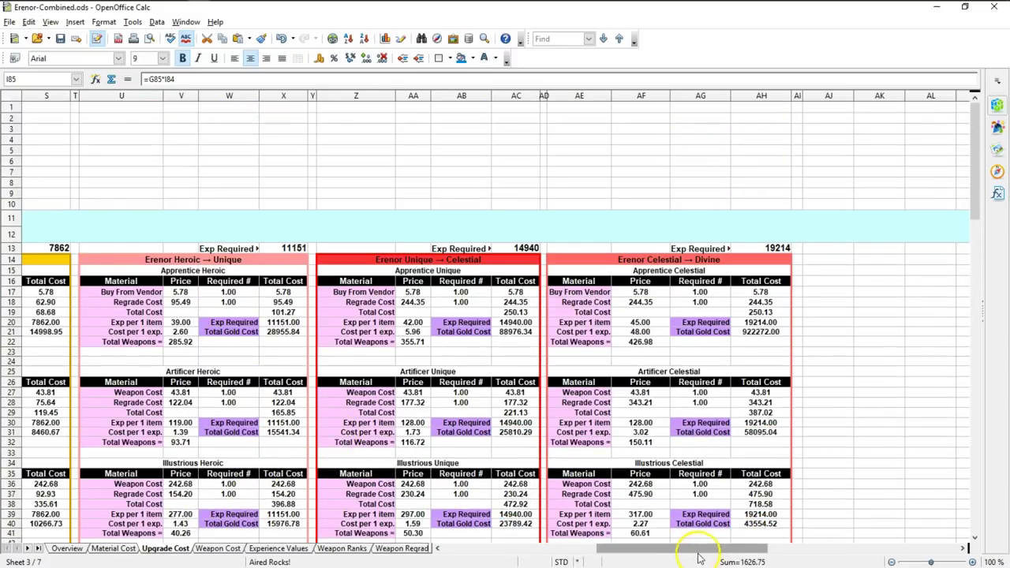
pyautogui.moveTo(650, 548); pyautogui.dragTo(260, 505)
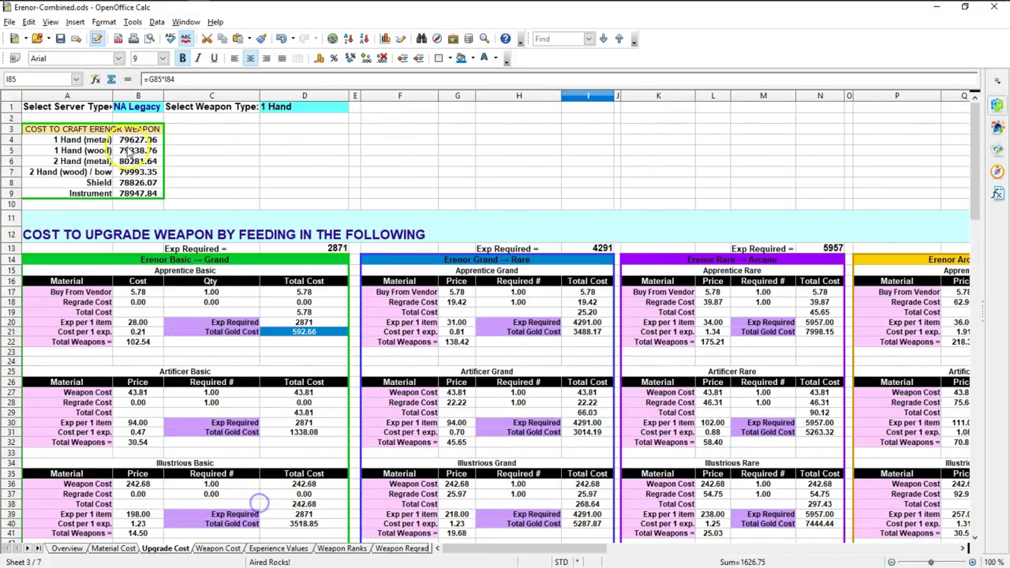
pyautogui.moveTo(134, 140); pyautogui.dragTo(138, 196)
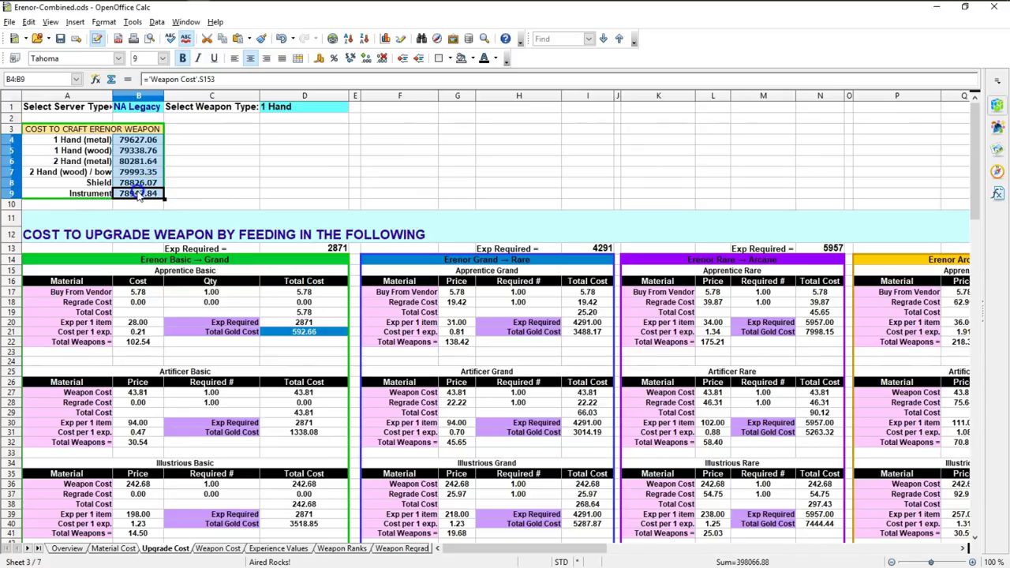
pyautogui.click(226, 180)
pyautogui.moveTo(136, 140); pyautogui.dragTo(136, 199)
# Switch to Erenor-Combined-4dot5-work.ods, open its Upgrade Cost sheet and select the Erenor weapon crafting costs in B4:B9
pyautogui.hotkey('alt', 'Tab')
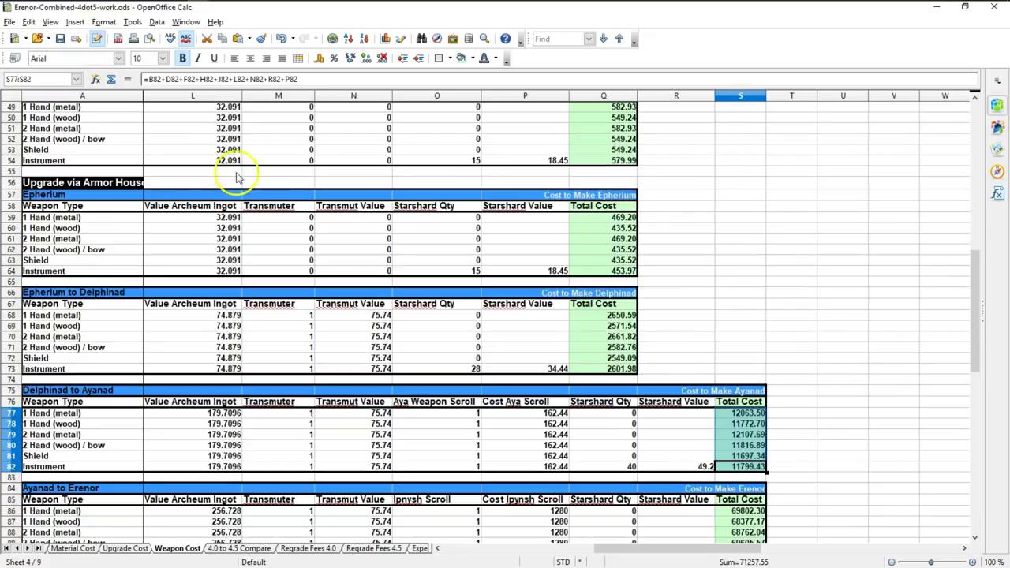
pyautogui.click(138, 550)
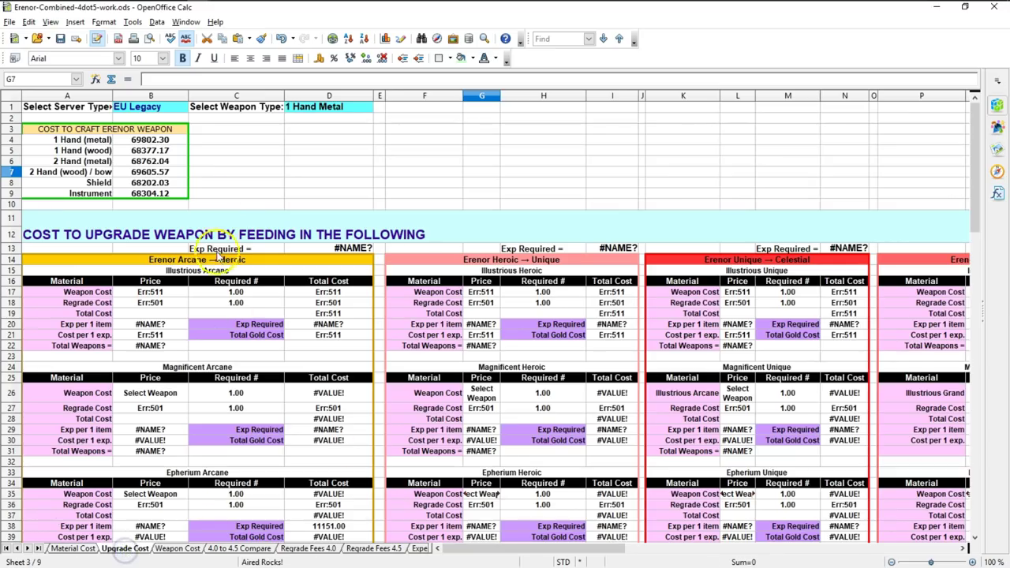
pyautogui.moveTo(158, 140); pyautogui.dragTo(158, 193)
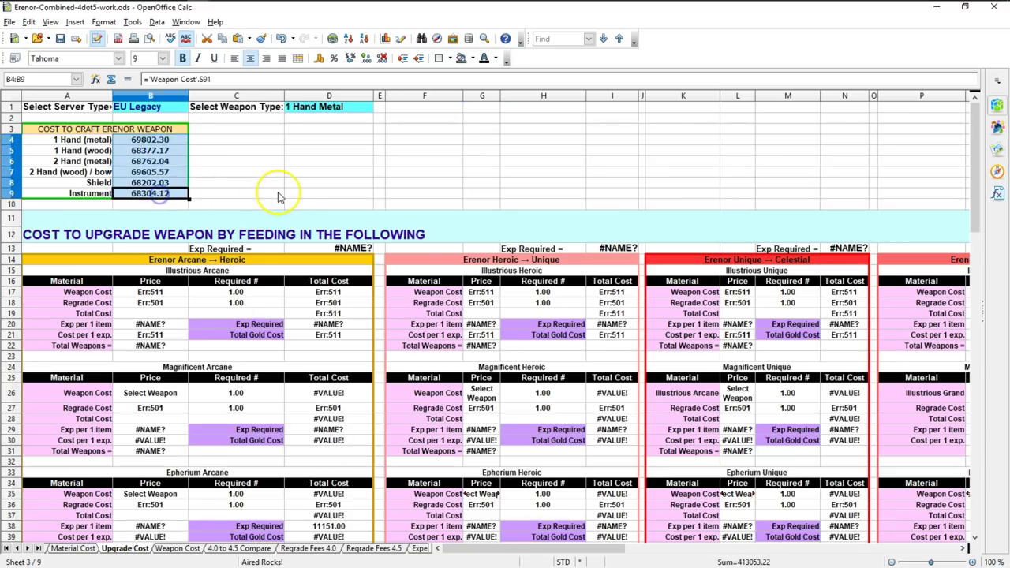
# Check the Upgrade Cost sheet in Erenor-Combined.ods, then select the Erenor Arcane → Heroic heading in Erenor-Combined-4dot5-work.ods
pyautogui.hotkey('alt', 'Tab')
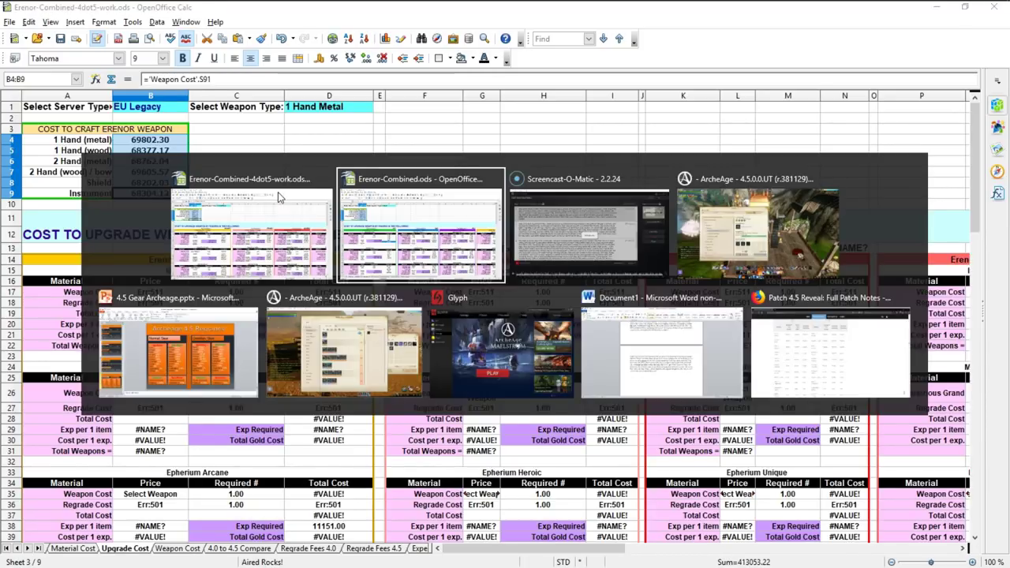
pyautogui.click(225, 164)
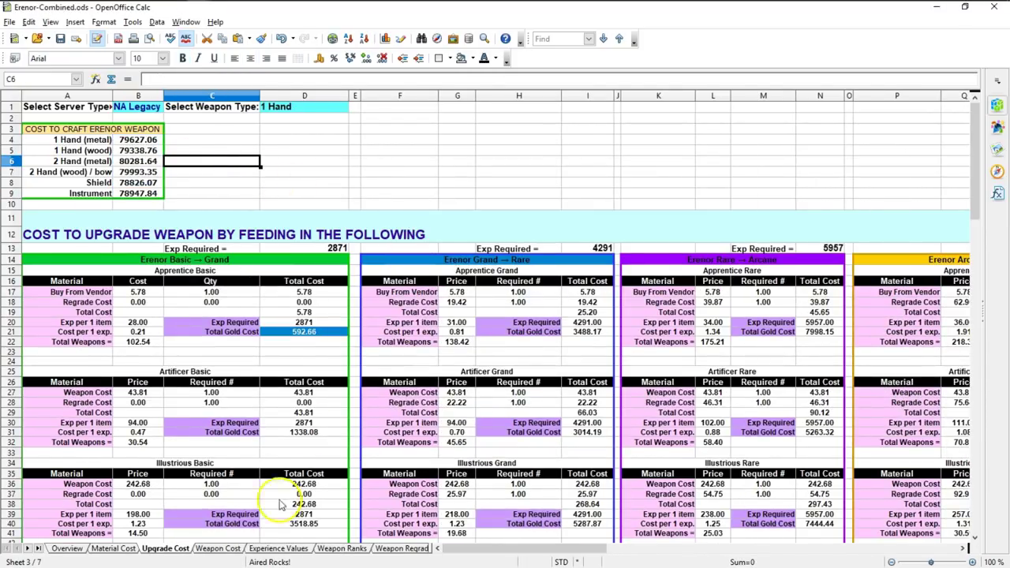
pyautogui.hotkey('alt', 'Tab')
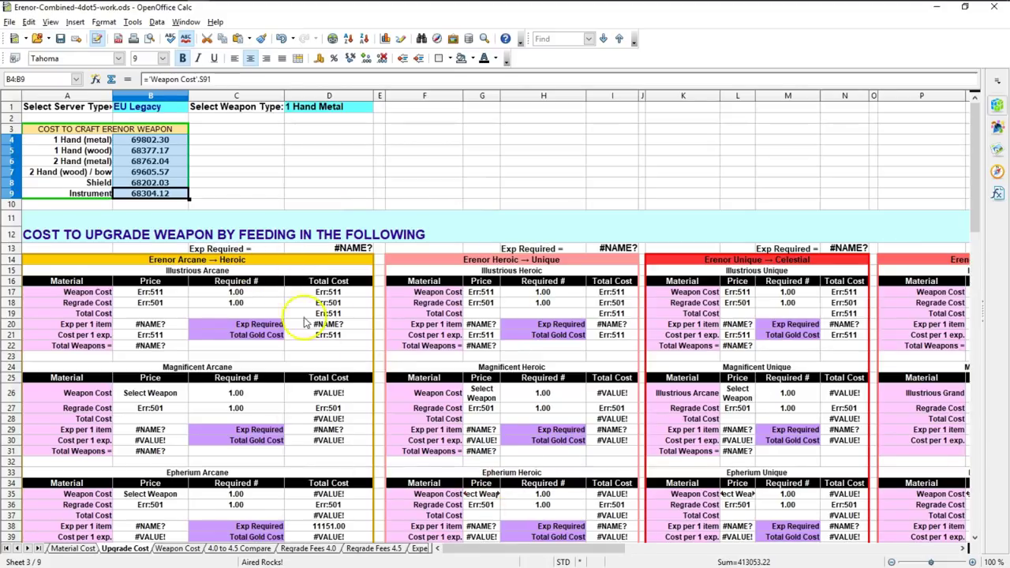
pyautogui.click(203, 263)
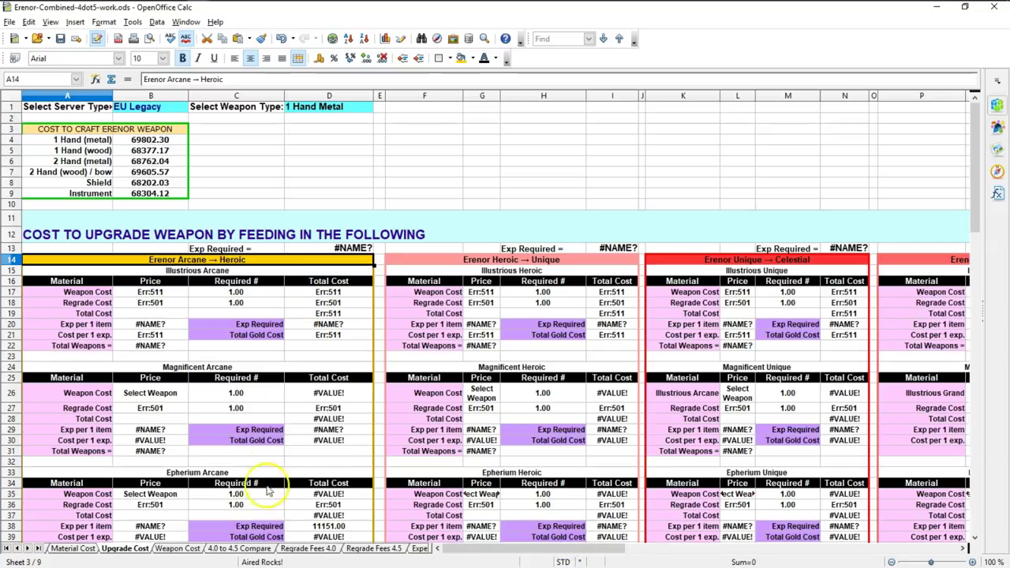
# Return to Erenor-Combined.ods and examine the weapon feeding costs down to Obsidian Tier 1, selecting the Obsidian Tier 1 Rare Total Gold Cost in N85
pyautogui.hotkey('alt', 'Tab')
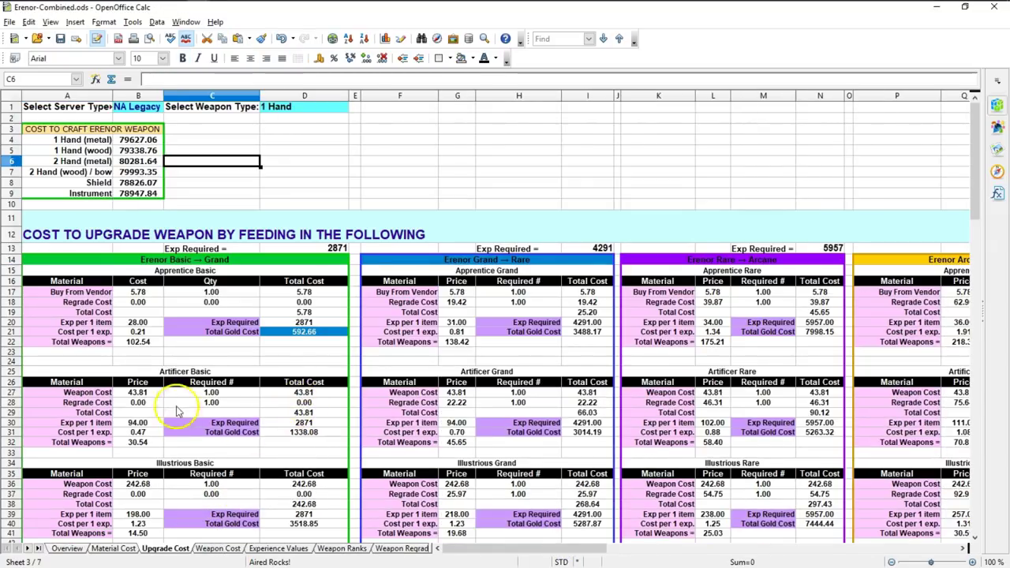
pyautogui.scroll(-5, 176, 418)
pyautogui.scroll(-14, 327, 430)
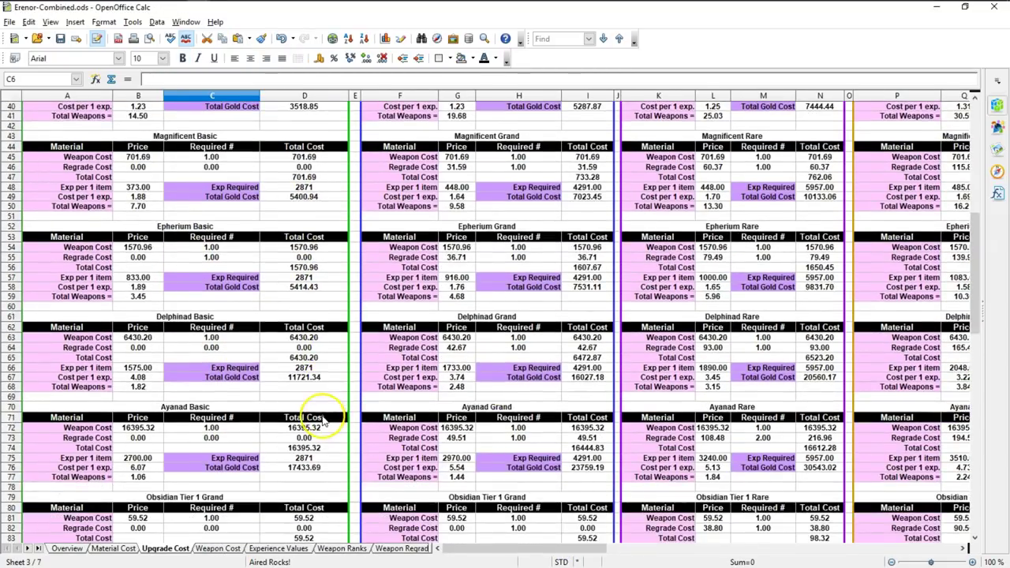
pyautogui.scroll(5, 320, 410)
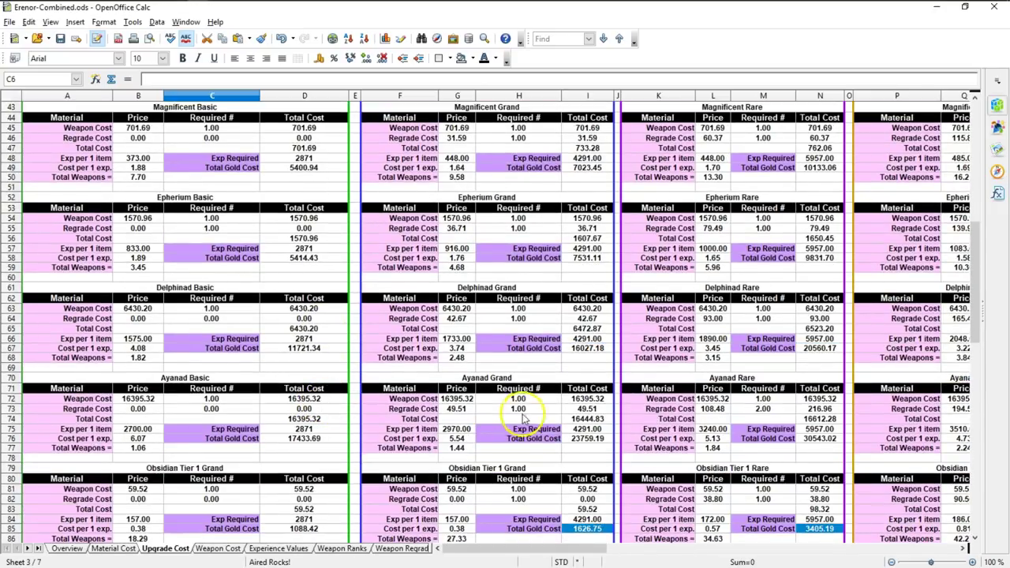
pyautogui.click(588, 534)
pyautogui.scroll(-3, 766, 442)
pyautogui.click(819, 419)
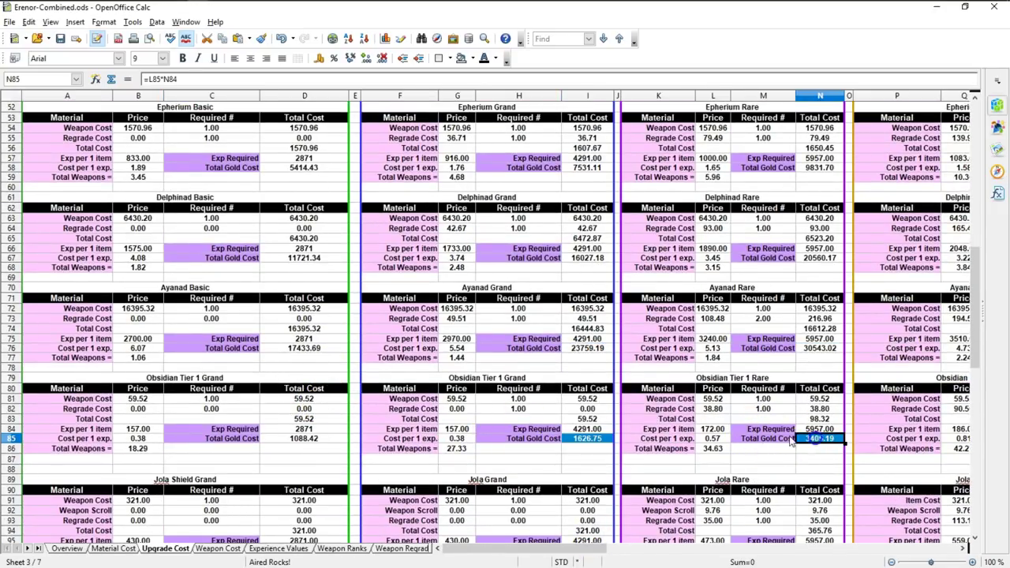
pyautogui.scroll(11, 655, 299)
pyautogui.scroll(5, 655, 298)
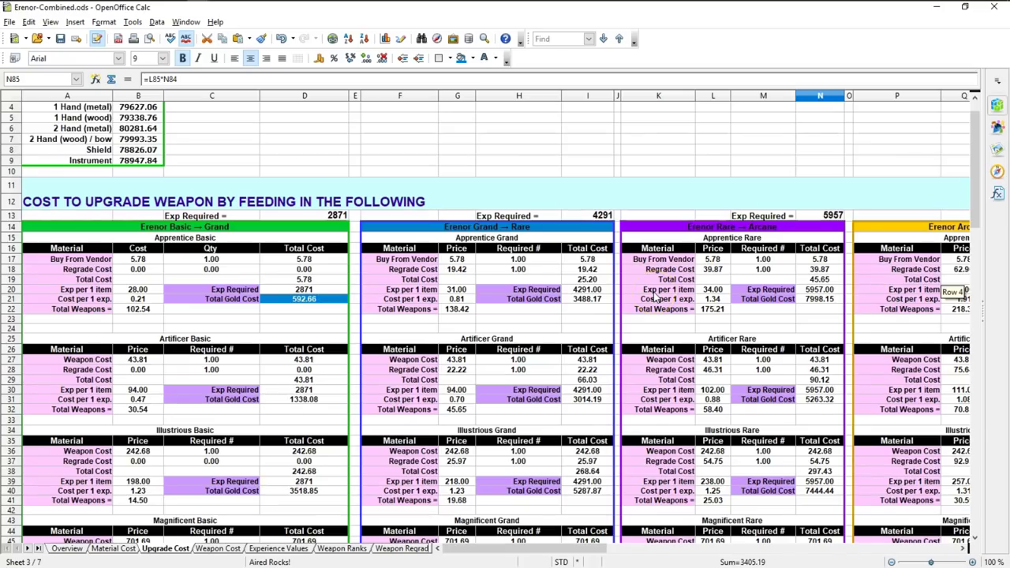
pyautogui.moveTo(603, 548)
pyautogui.mouseDown()
pyautogui.moveTo(785, 541)
pyautogui.moveTo(621, 545)
pyautogui.mouseUp()
# Switch to the Upgrade Cost sheet of Erenor-Combined-4dot5-work.ods and select the Erenor crafting costs in B4:B9, then only B4:B8
pyautogui.hotkey('alt', 'Tab')
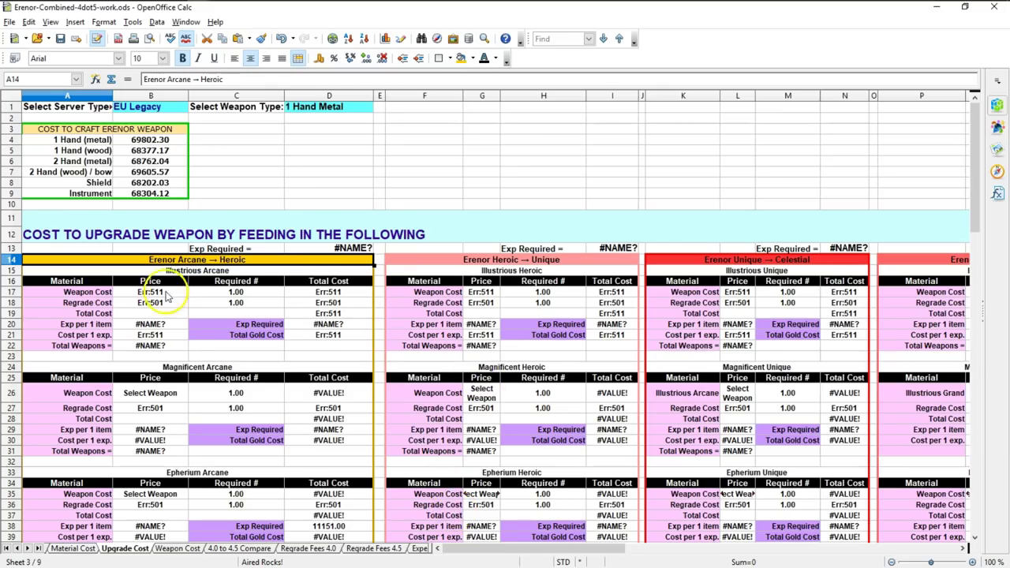
pyautogui.moveTo(150, 302); pyautogui.dragTo(156, 366)
pyautogui.click(158, 350)
pyautogui.moveTo(150, 140); pyautogui.dragTo(161, 195)
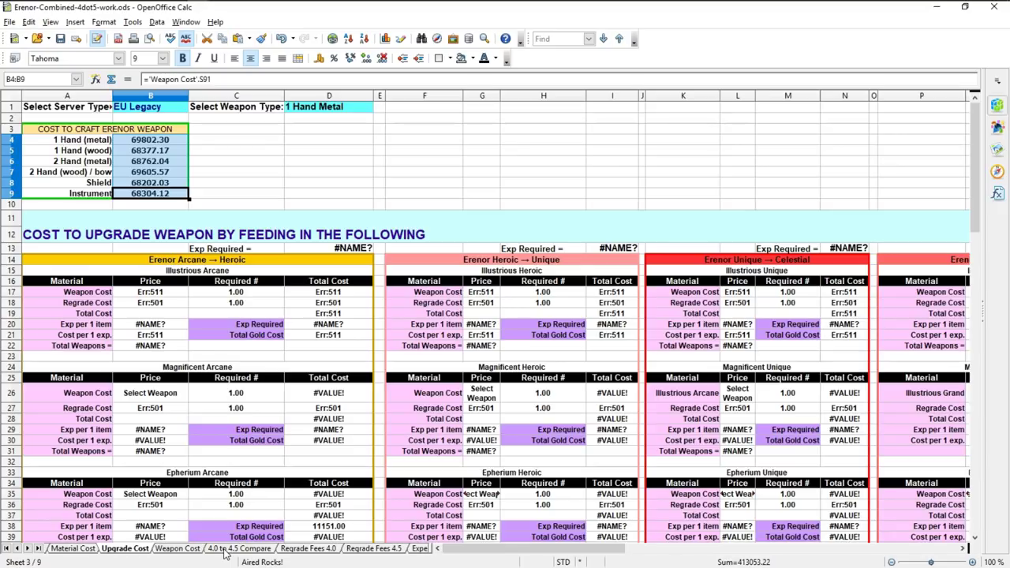
pyautogui.click(232, 165)
pyautogui.moveTo(150, 140); pyautogui.dragTo(158, 183)
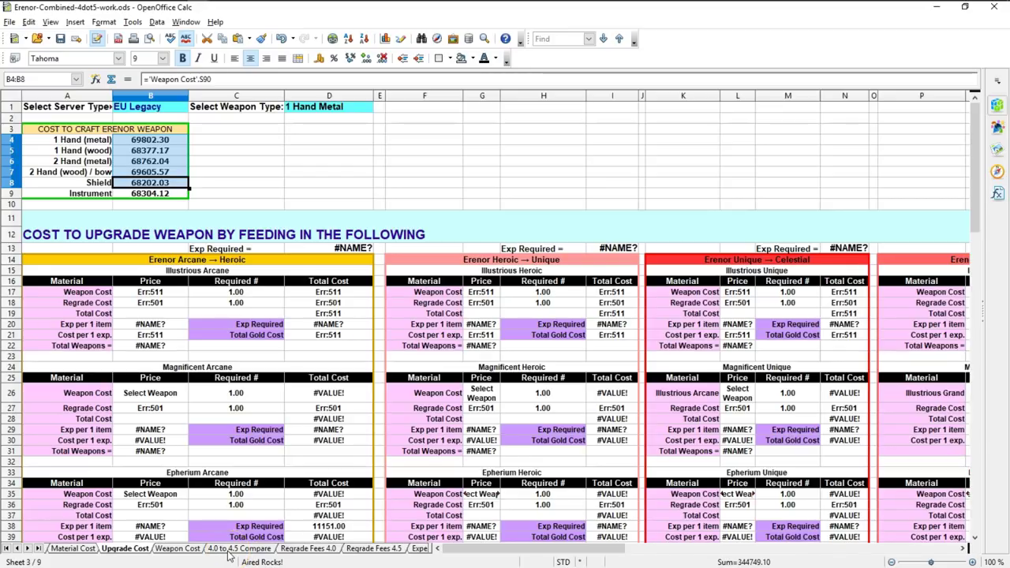
# Open the Weapon Cost sheet and select the whole Obsidian T1 cost table in A93:H100
pyautogui.scroll(-16, 253, 413)
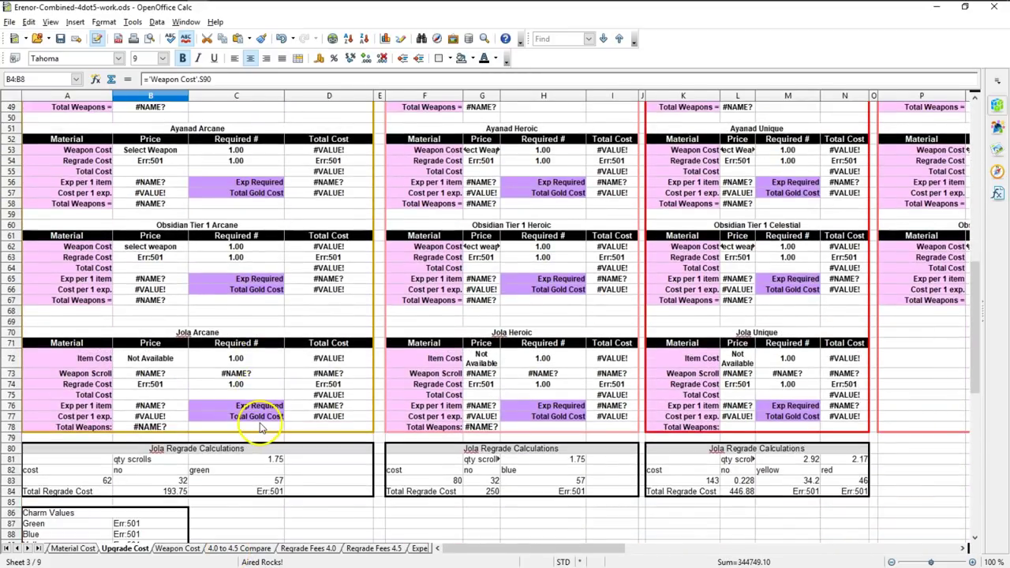
pyautogui.click(191, 550)
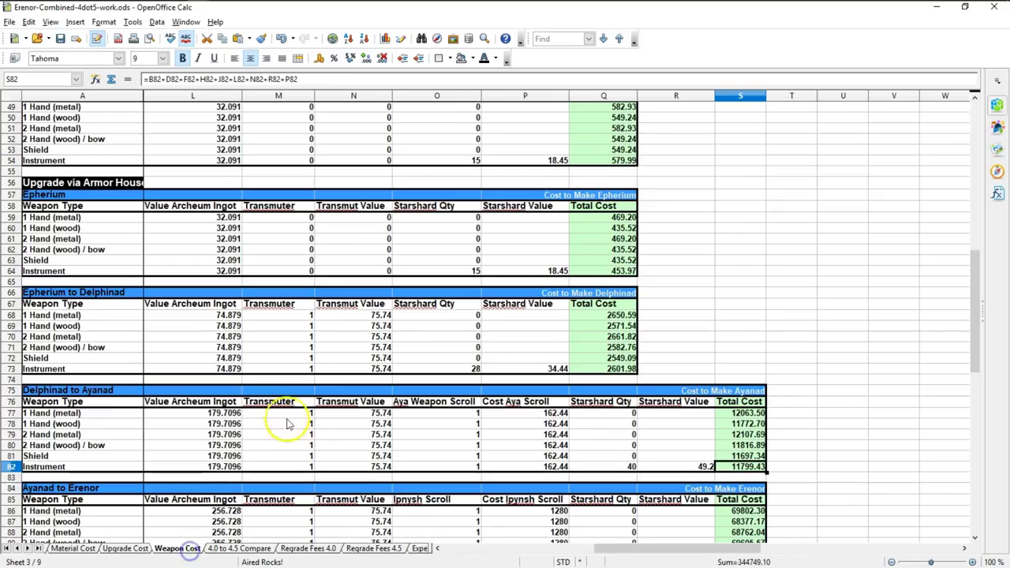
pyautogui.scroll(-5, 284, 414)
pyautogui.moveTo(469, 548); pyautogui.dragTo(418, 548)
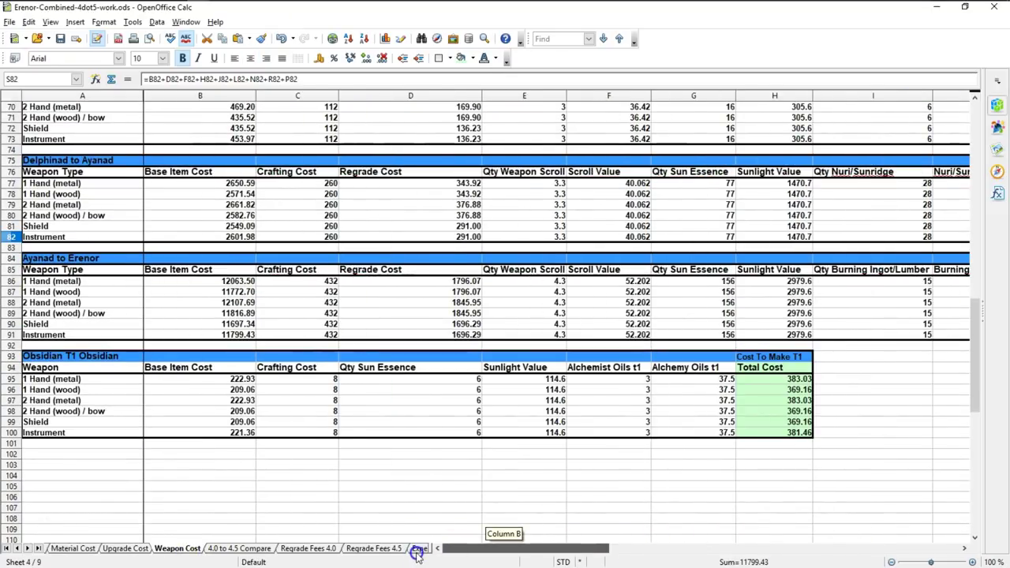
pyautogui.moveTo(48, 356); pyautogui.dragTo(777, 438)
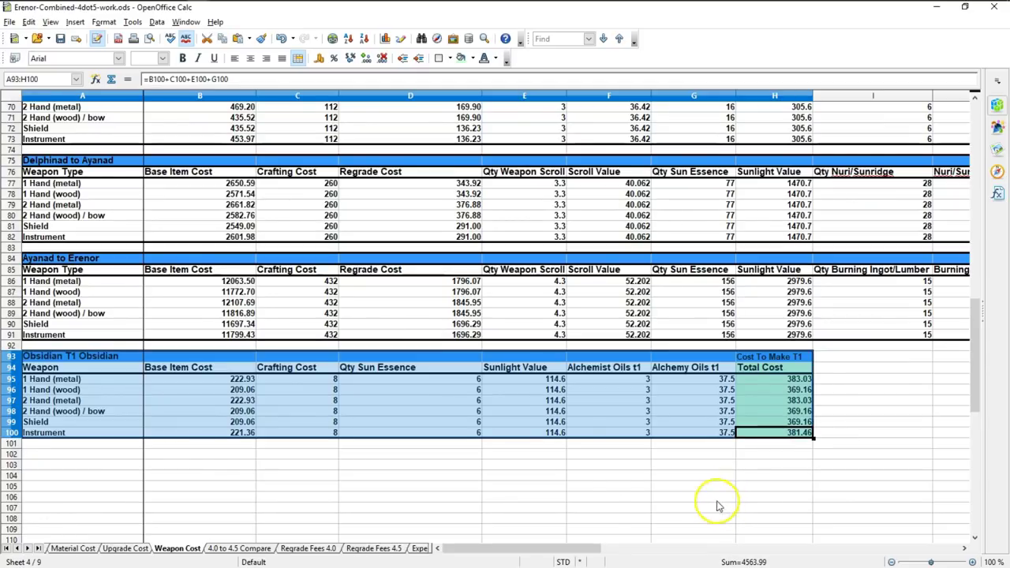
# Select the Obsidian T1 Total Cost column in H93:H100, then the table's title cell A93
pyautogui.click(628, 475)
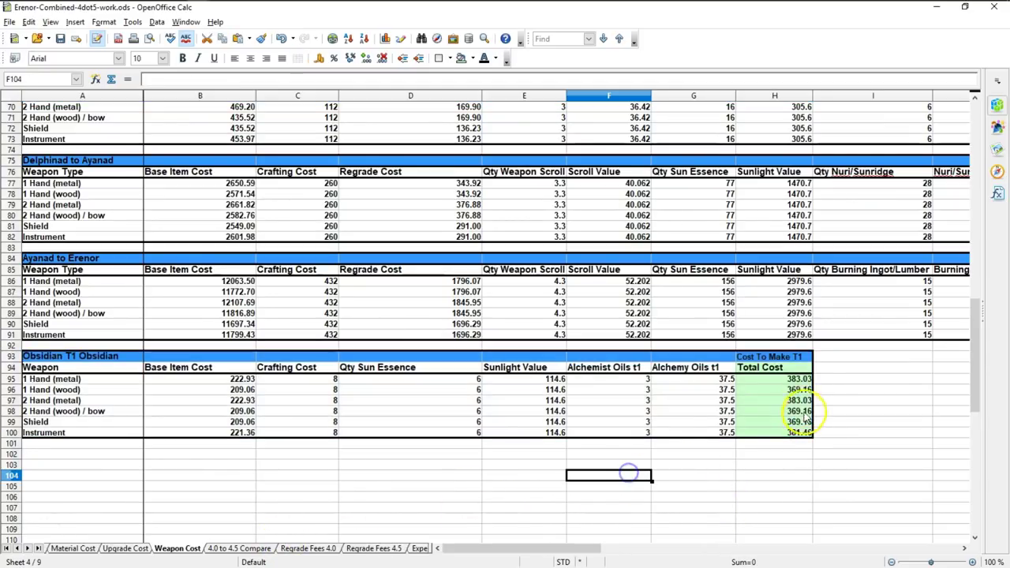
pyautogui.moveTo(770, 357); pyautogui.dragTo(776, 439)
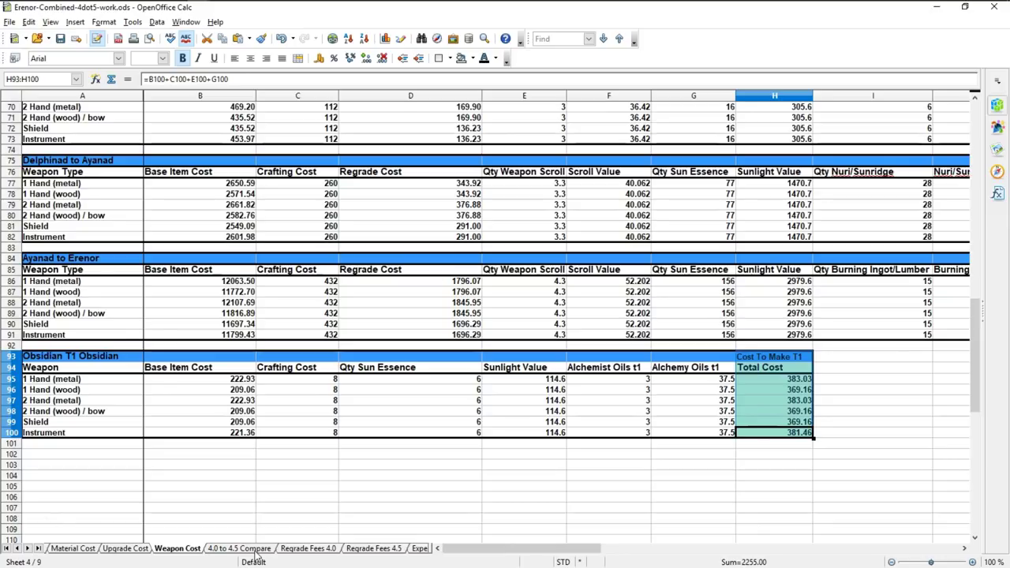
pyautogui.click(95, 356)
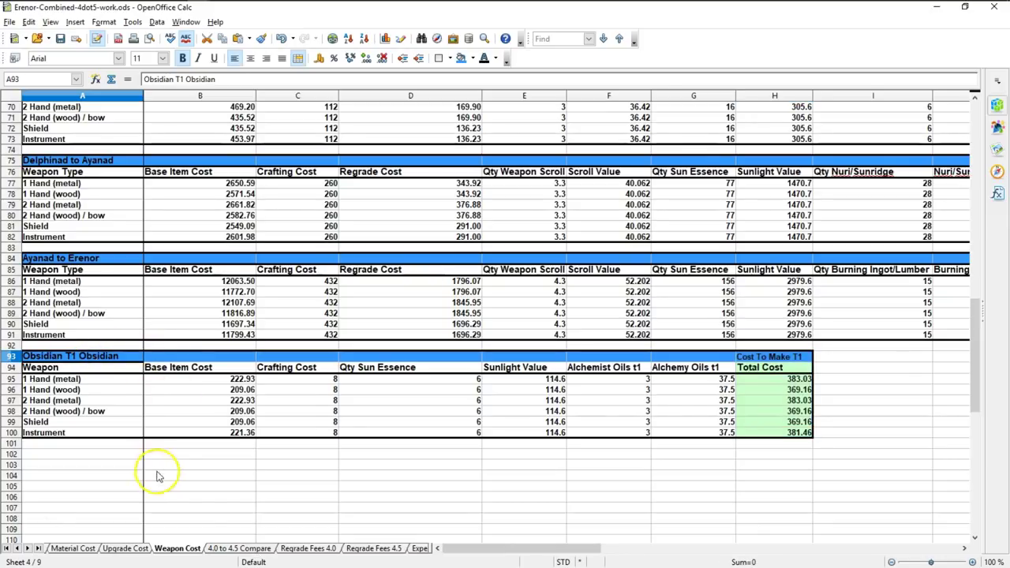
# Open the 4.0 to 4.5 Compare sheet and select the 4.0 Celestial T1 Value in C11:C12, then its value cell C12
pyautogui.click(228, 550)
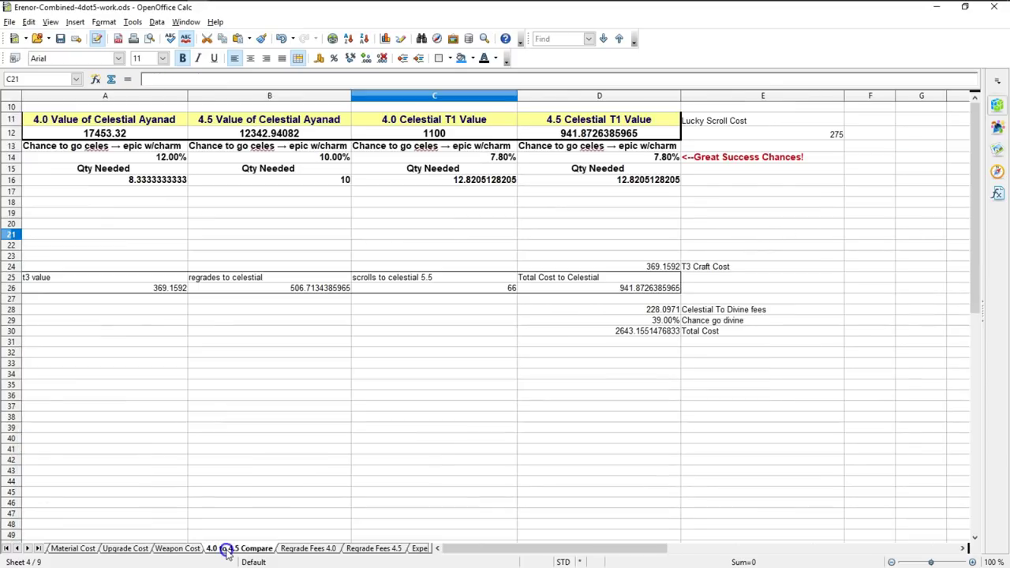
pyautogui.click(462, 384)
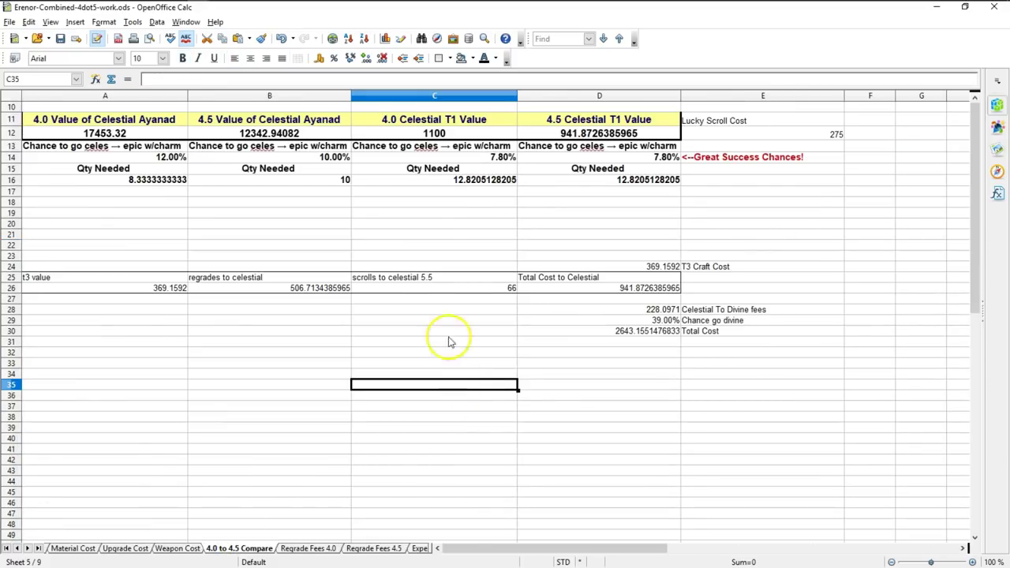
pyautogui.moveTo(442, 120); pyautogui.dragTo(448, 134)
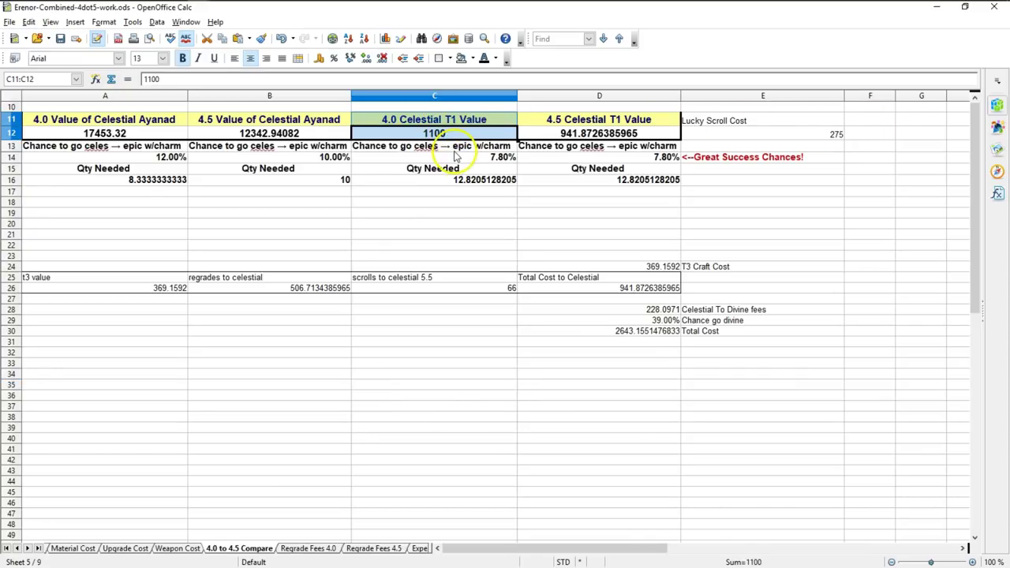
pyautogui.click(448, 106)
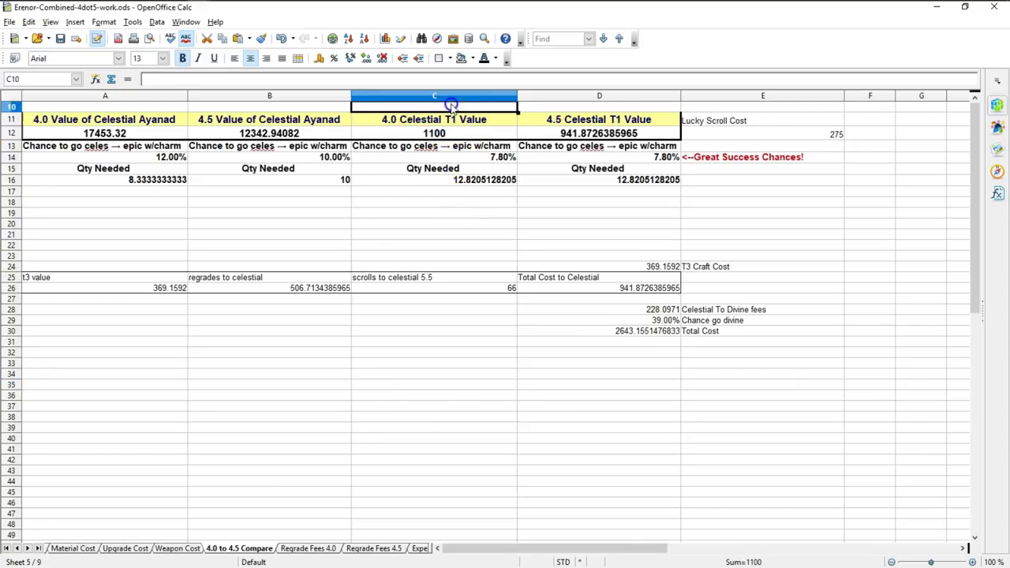
pyautogui.moveTo(452, 120); pyautogui.dragTo(447, 133)
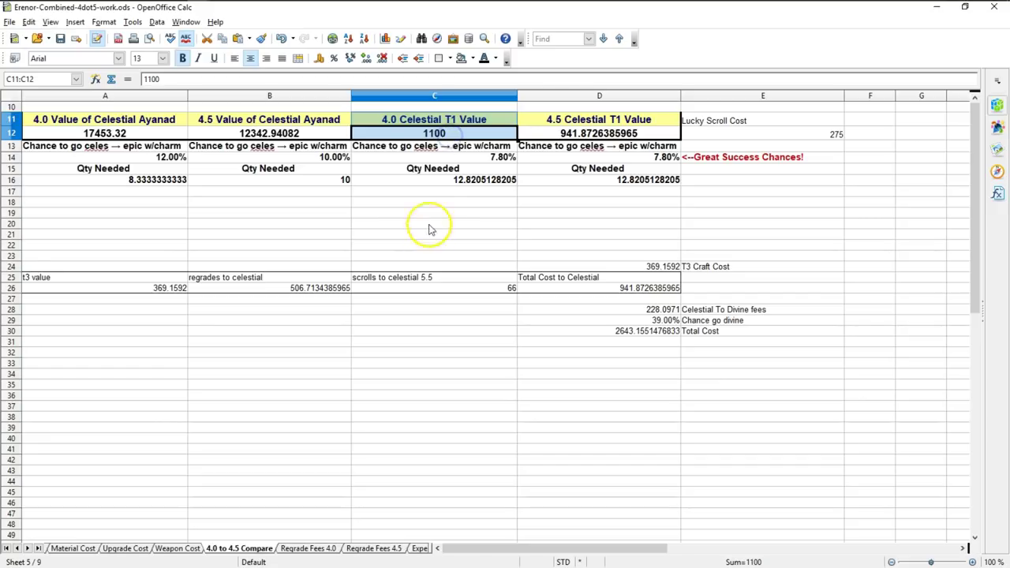
pyautogui.click(476, 134)
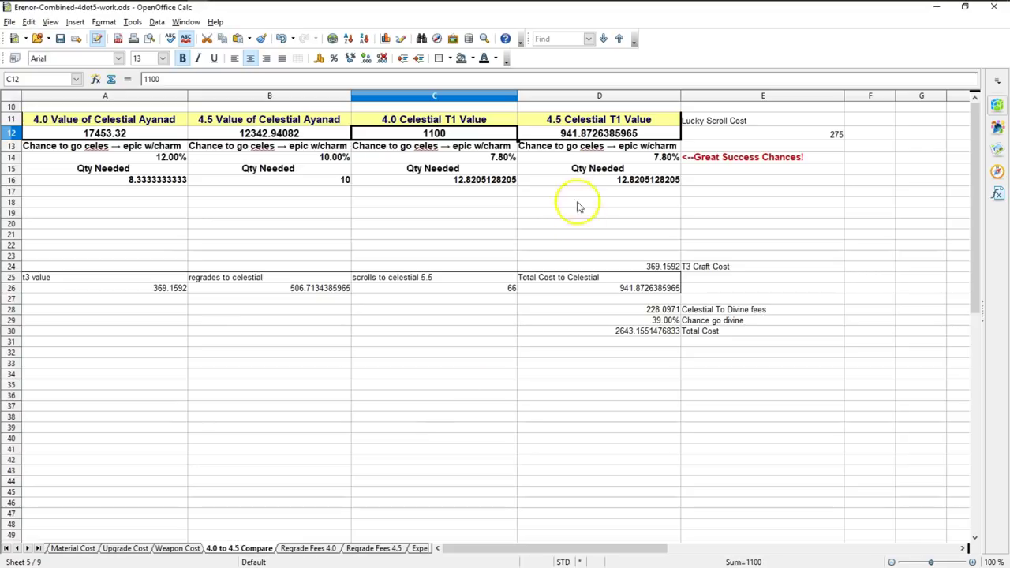
# Inspect the 4.5 Celestial T1 Value in D12 and the cells A26 through D26 that make up its total cost
pyautogui.click(581, 137)
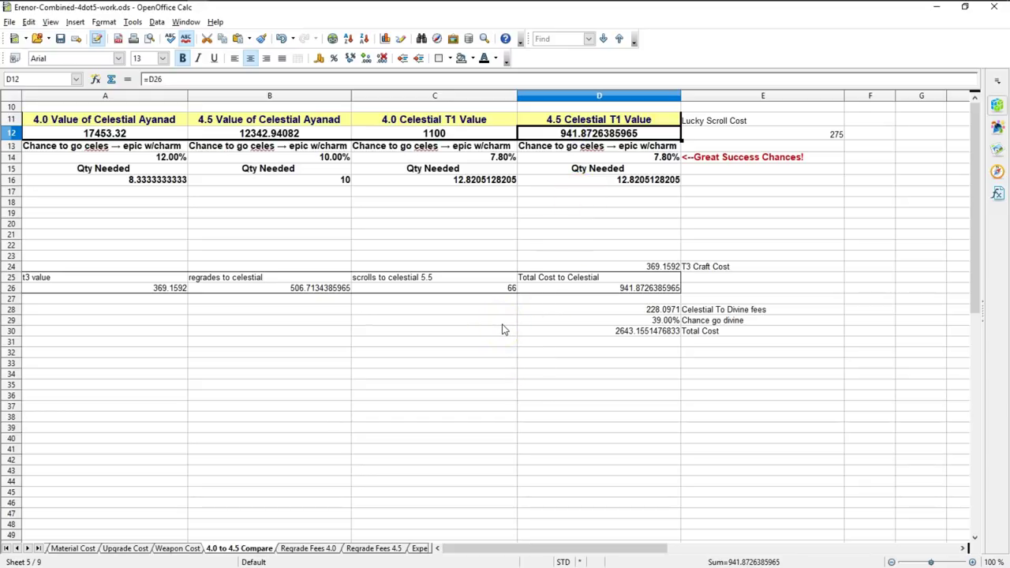
pyautogui.click(170, 294)
pyautogui.click(260, 295)
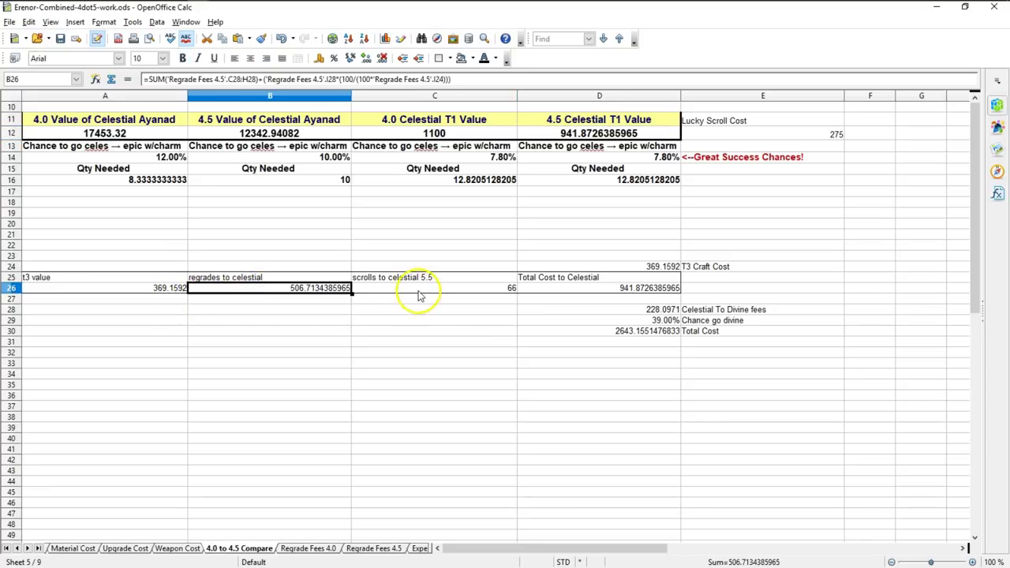
pyautogui.click(419, 296)
pyautogui.click(614, 290)
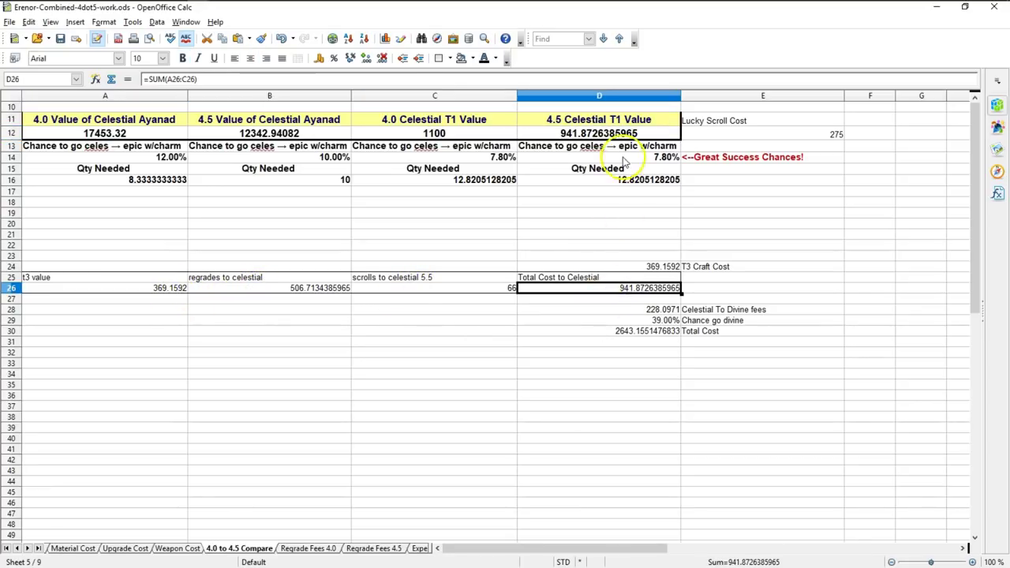
pyautogui.click(606, 134)
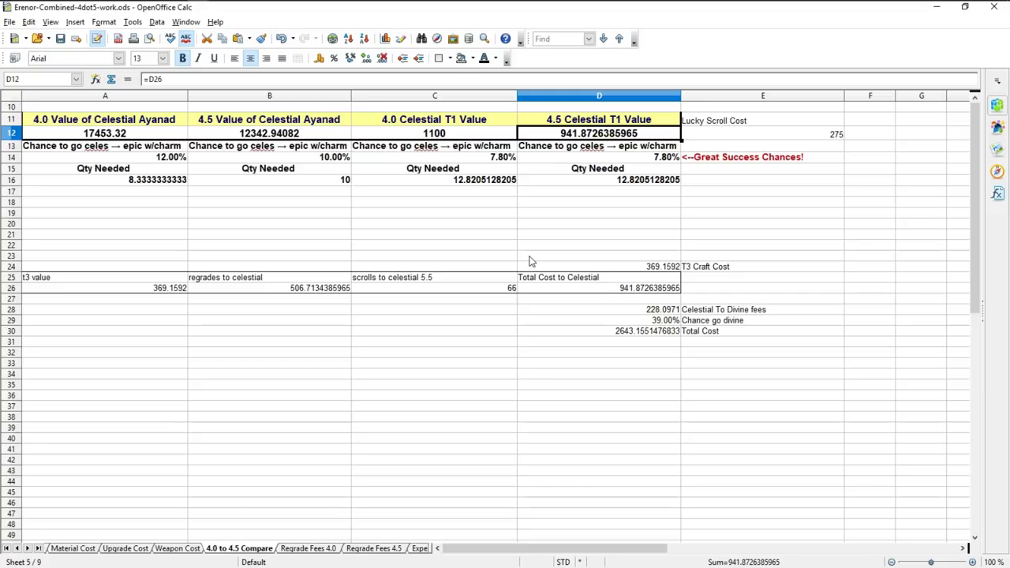
# Switch to the 4.5 Gear Archeage.pptx slide show and view the old and new rates on the Archeage 4.5 Regrades slide
pyautogui.hotkey('alt', 'Tab')
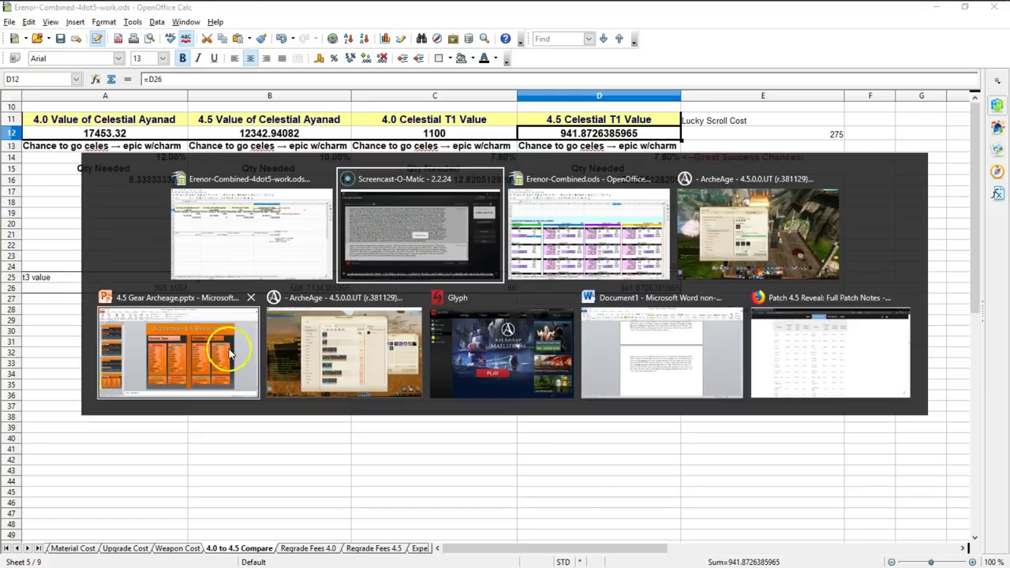
pyautogui.hotkey('alt', 'Tab')
pyautogui.hotkey('alt', 'Tab')
pyautogui.hotkey('alt', 'Tab')
pyautogui.hotkey('alt', 'Tab')
pyautogui.press('Escape')
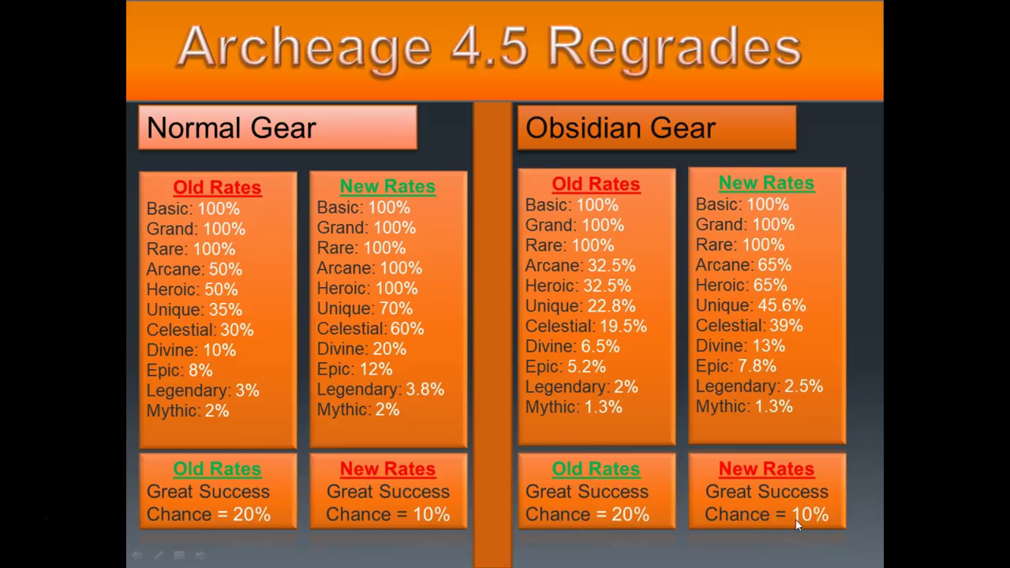
# Return to Erenor-Combined-4dot5-work.ods and select the T1 great success chances in C14:E14, then the 4.0 chance in C14
pyautogui.hotkey('alt', 'Tab')
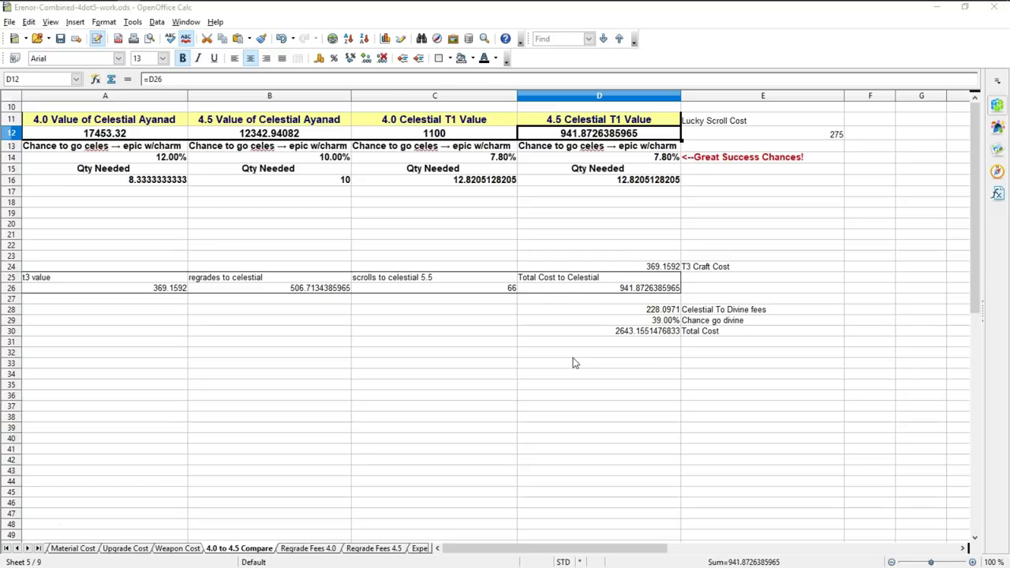
pyautogui.moveTo(720, 160); pyautogui.dragTo(458, 156)
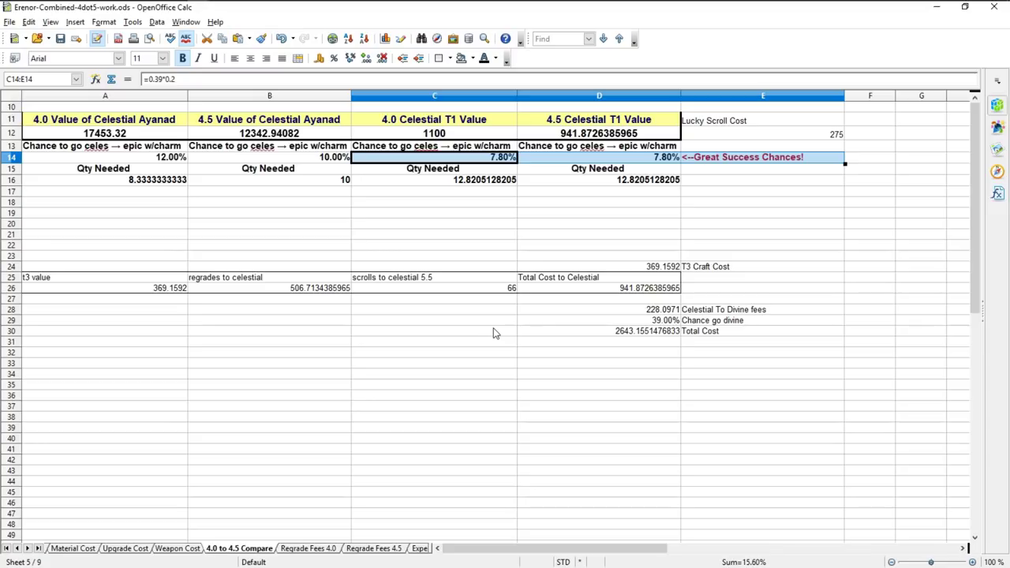
pyautogui.click(432, 158)
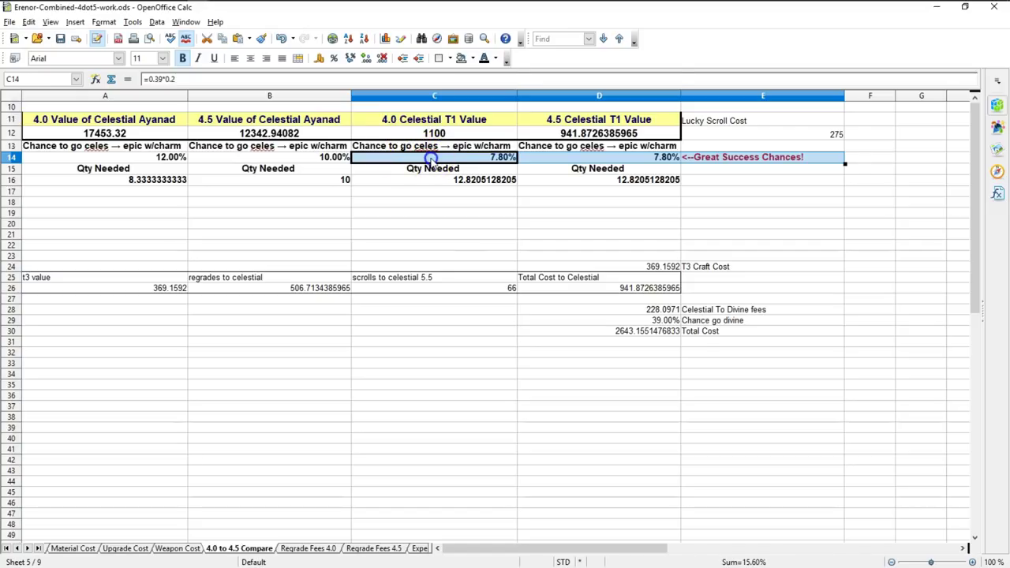